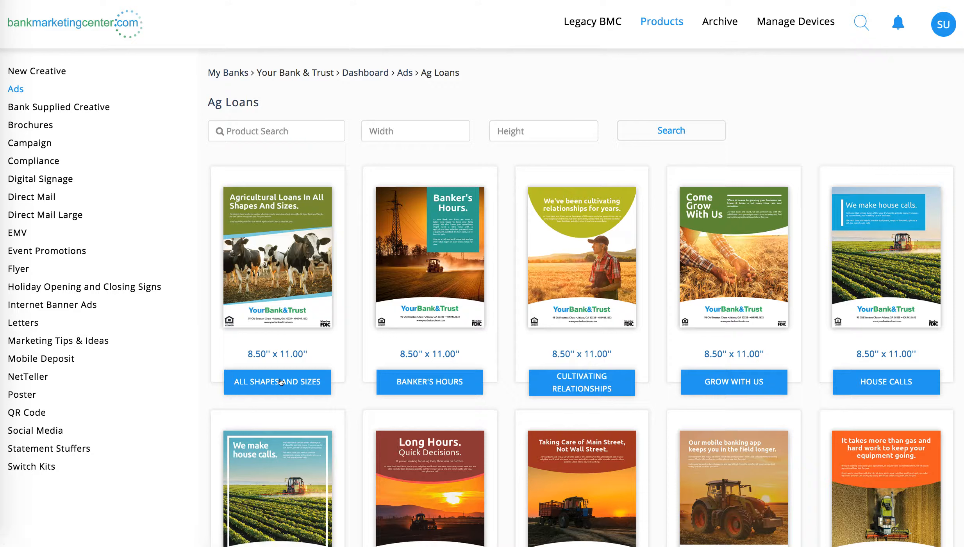
Step: Open the All Shapes and Sizes agricultural loan ad in the Drag & Drop Editor and look over its layout
{"action": "left_click", "coordinate": [280, 382]}
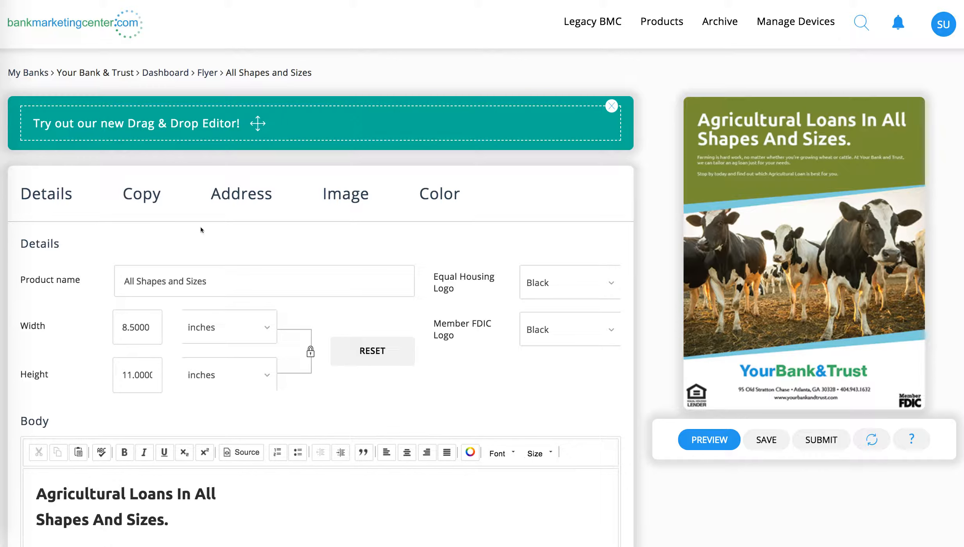
{"action": "left_click", "coordinate": [155, 118]}
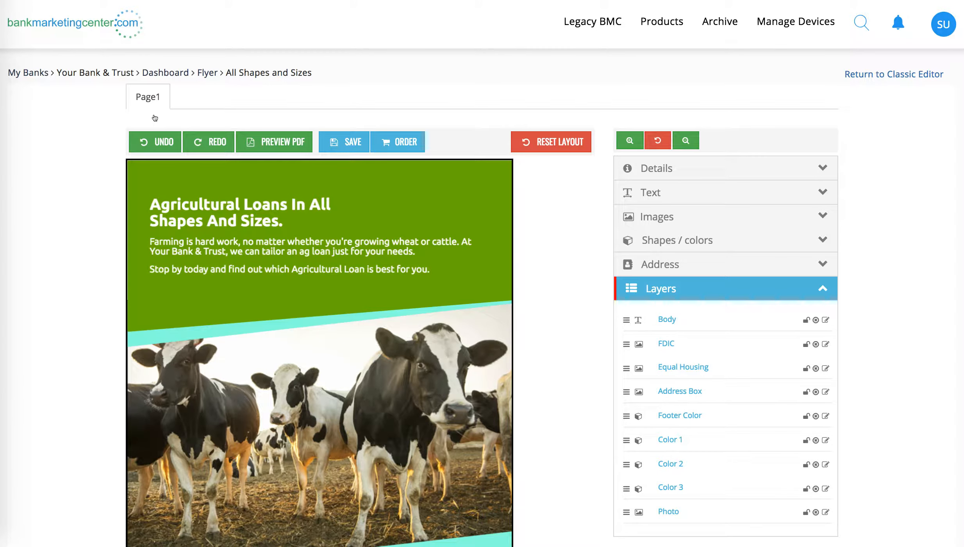
{"action": "scroll", "coordinate": [560, 367], "scroll_direction": "down", "scroll_amount": 2}
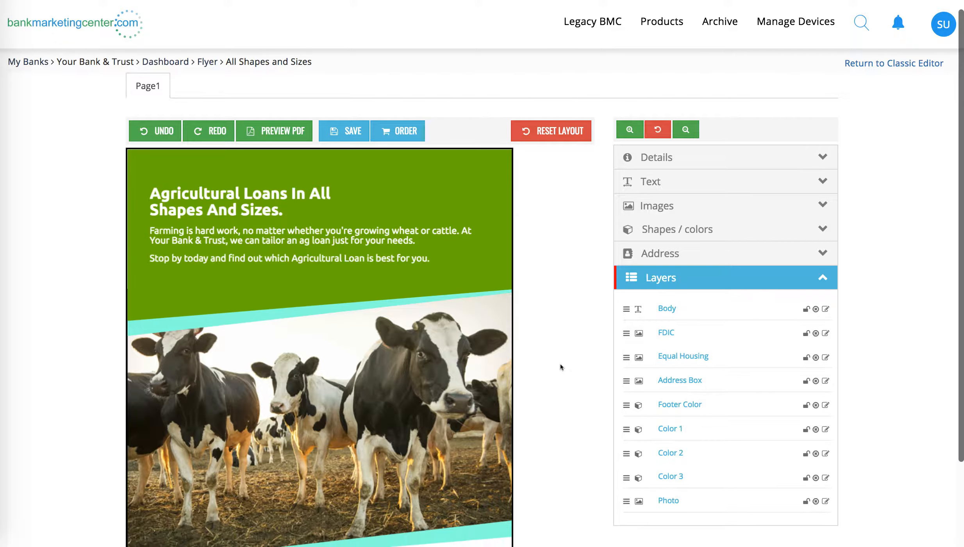
{"action": "scroll", "coordinate": [560, 367], "scroll_direction": "down", "scroll_amount": 2}
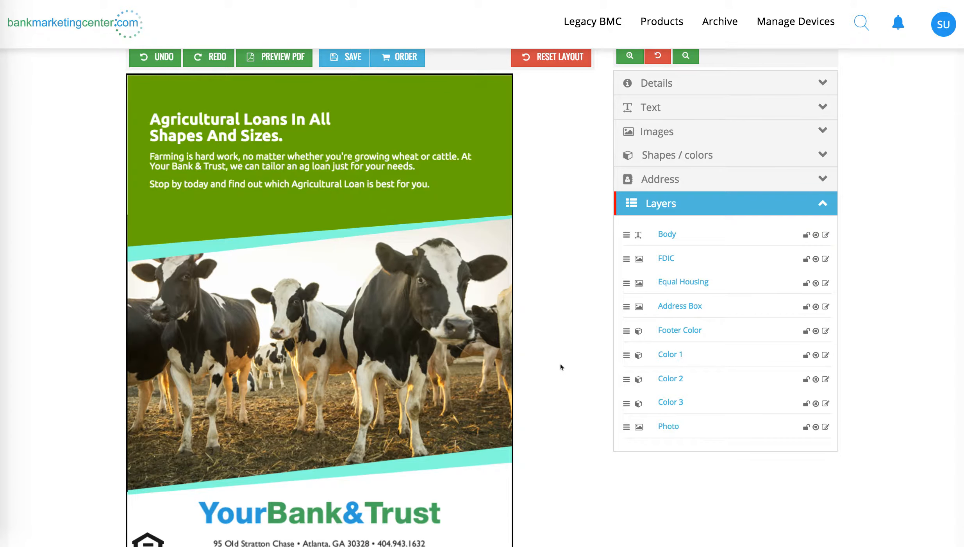
{"action": "scroll", "coordinate": [561, 367], "scroll_direction": "up", "scroll_amount": 3}
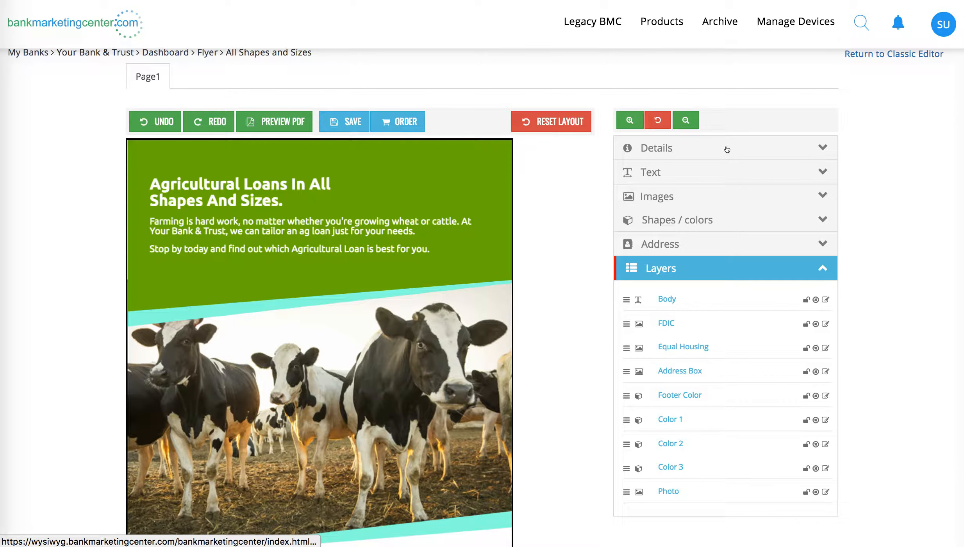
Step: Review the ad's details, including product name, width and height, unit options, and the FDIC and Equal Housing logo settings
{"action": "left_click", "coordinate": [727, 149]}
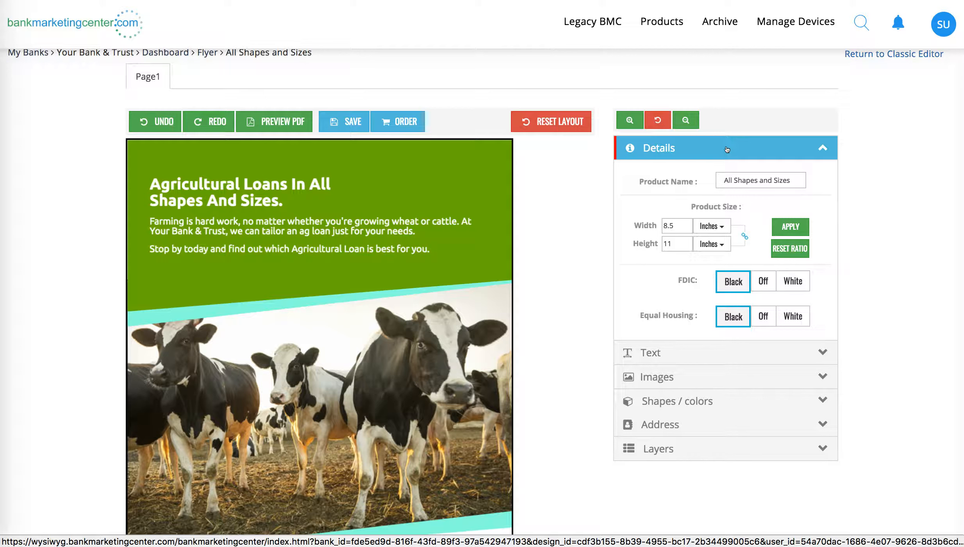
{"action": "left_click", "coordinate": [764, 180]}
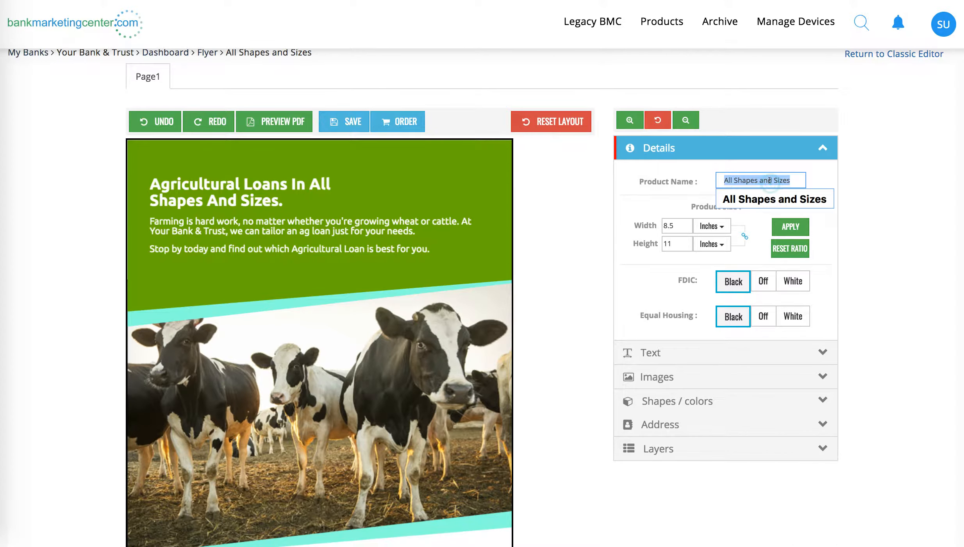
{"action": "left_click", "coordinate": [680, 225]}
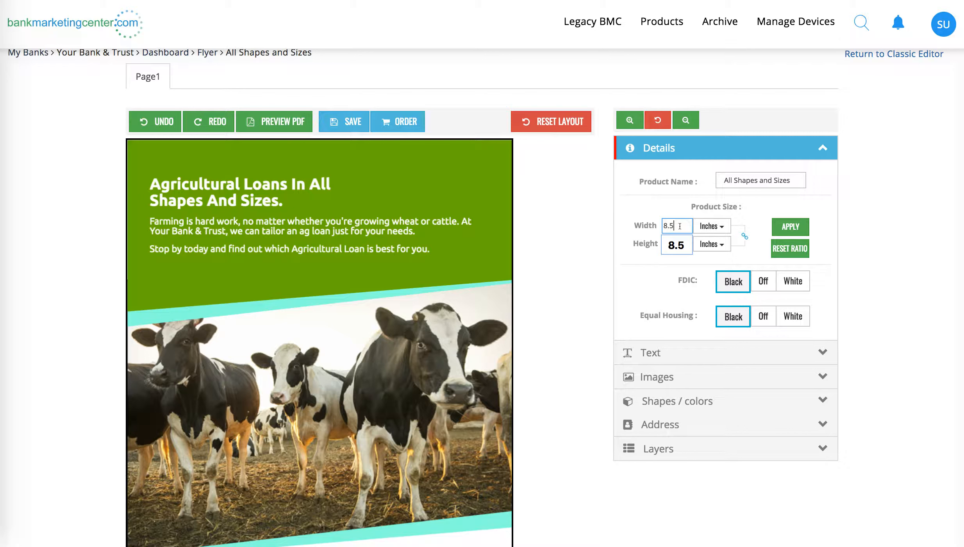
{"action": "left_click", "coordinate": [704, 224]}
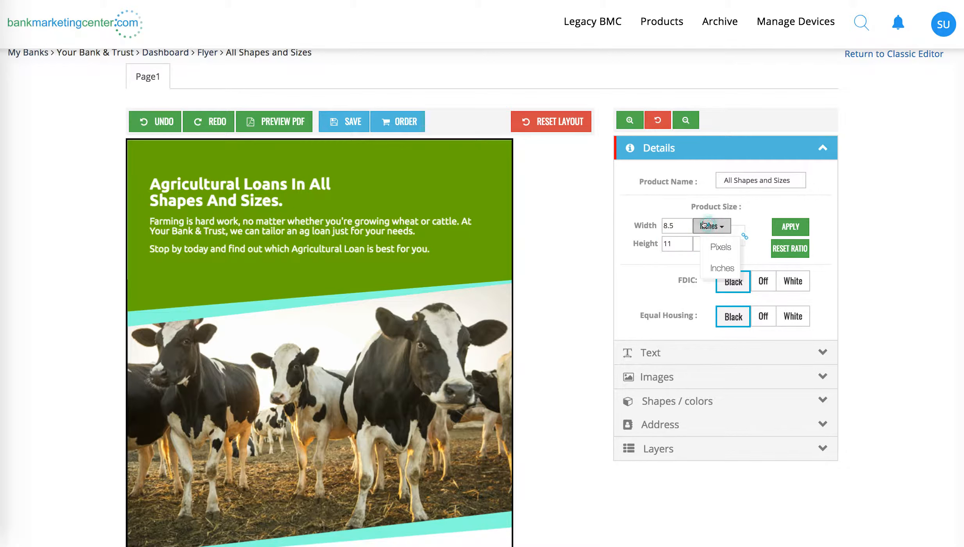
{"action": "left_click", "coordinate": [703, 226]}
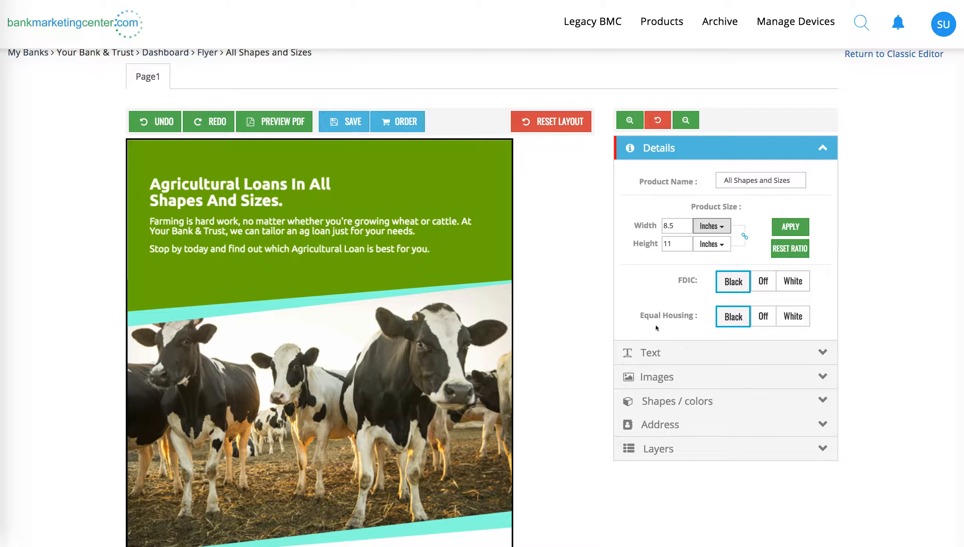
{"action": "scroll", "coordinate": [685, 292], "scroll_direction": "down", "scroll_amount": 4}
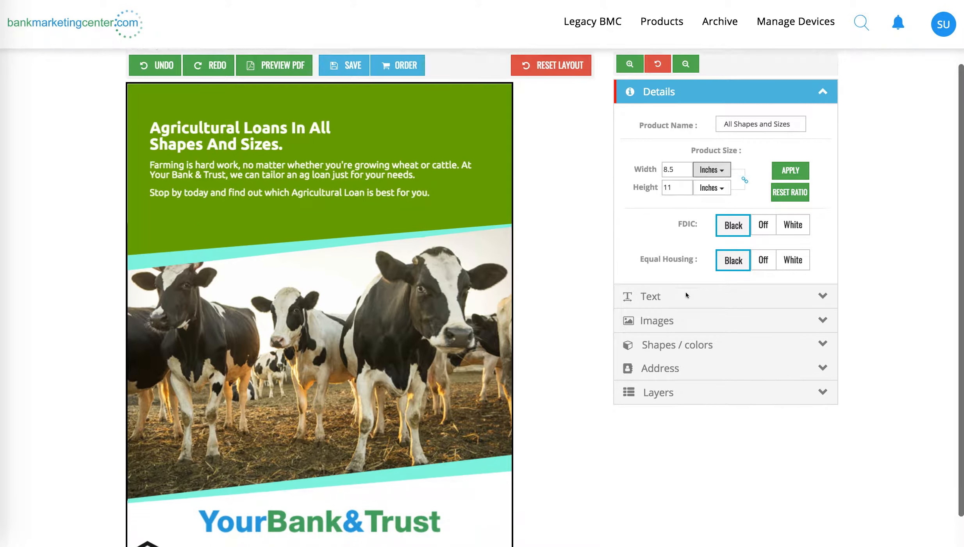
Step: Append a sentence to the body's farming paragraph inviting readers to contact a named staff member for more information
{"action": "left_click", "coordinate": [652, 258]}
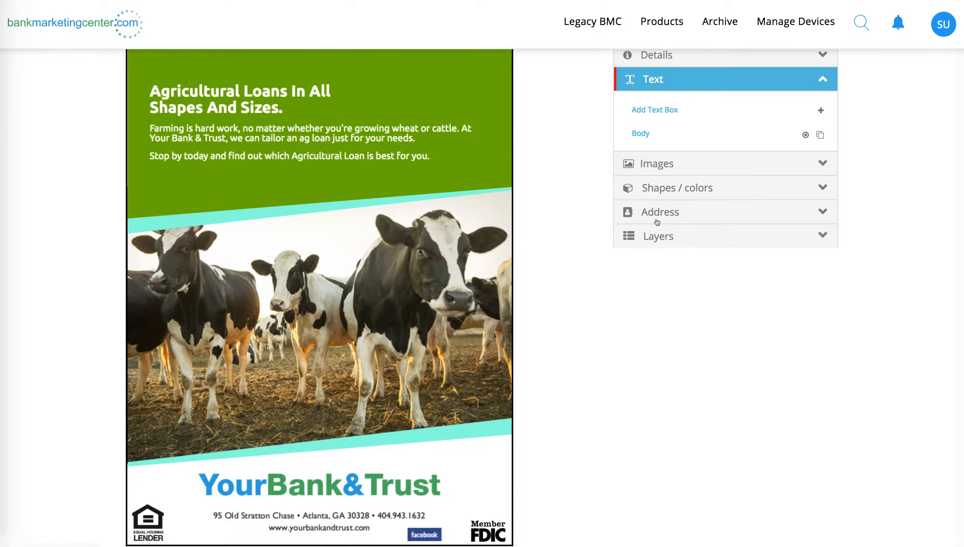
{"action": "scroll", "coordinate": [659, 220], "scroll_direction": "up", "scroll_amount": 4}
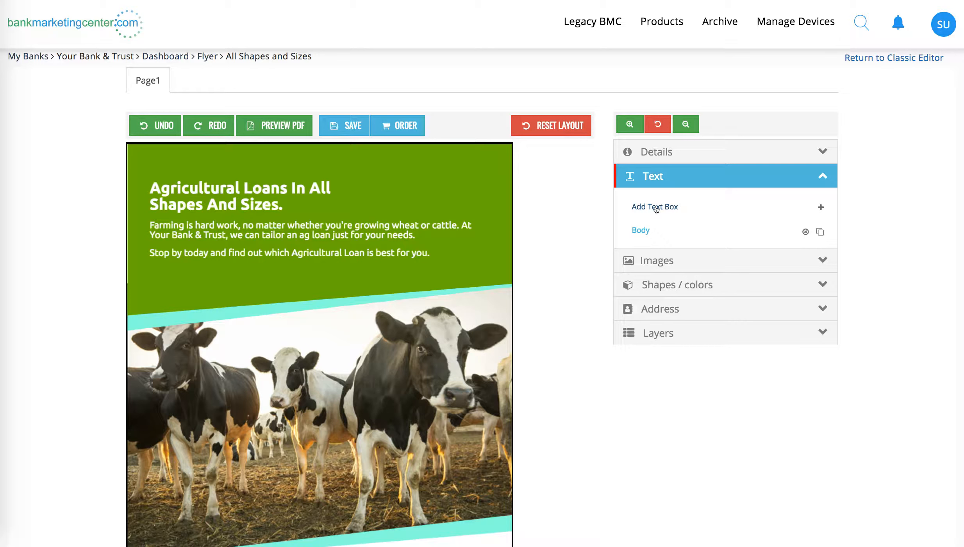
{"action": "left_click", "coordinate": [639, 230]}
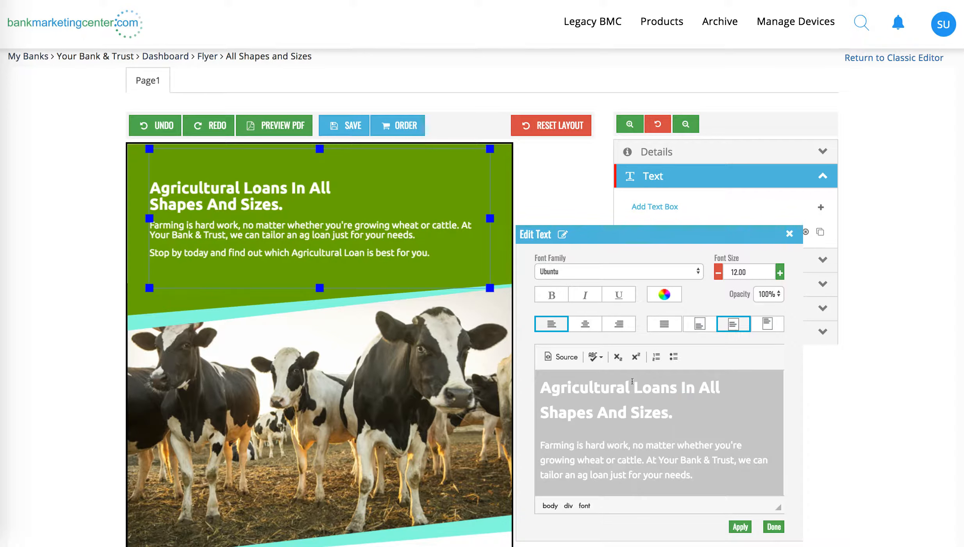
{"action": "left_click", "coordinate": [705, 471]}
{"action": "type", "text": "Contact Ashley for more information!"}
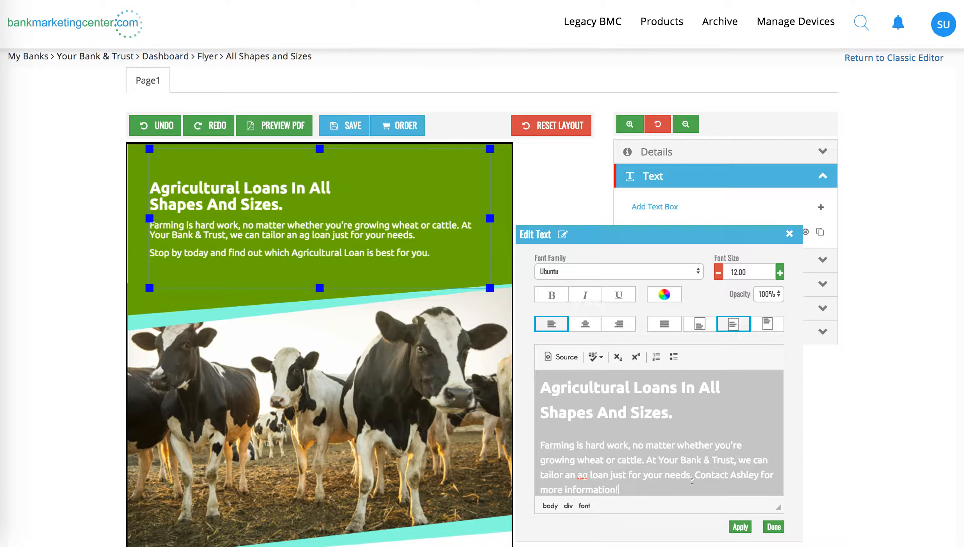
Step: Set the font size of the body's heading and farming paragraph to 26
{"action": "key", "text": "super+a"}
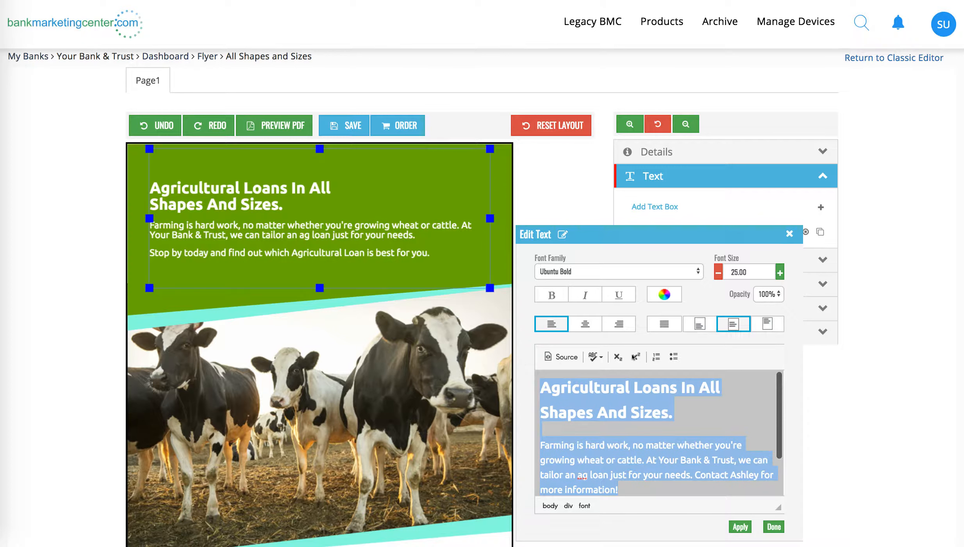
{"action": "left_click", "coordinate": [649, 279]}
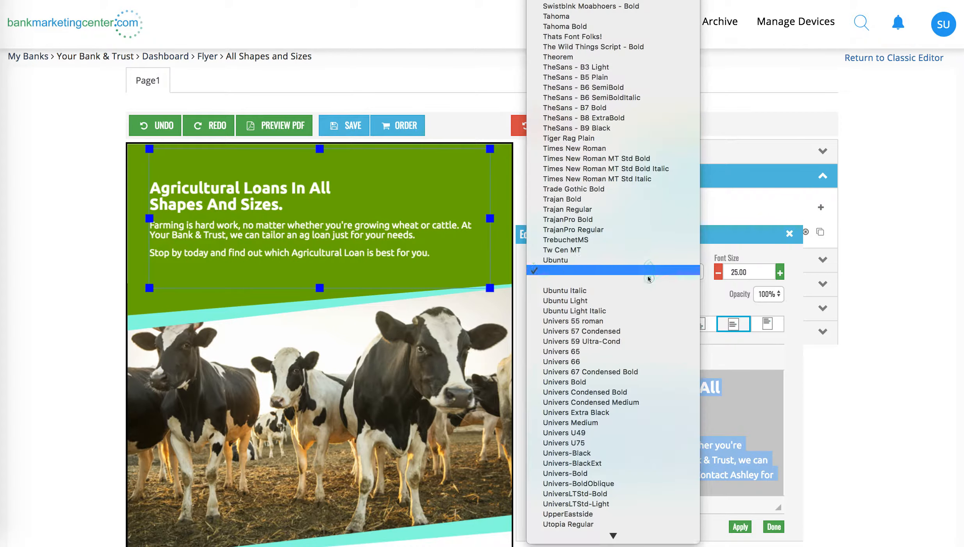
{"action": "left_click", "coordinate": [780, 272]}
{"action": "left_click", "coordinate": [780, 272]}
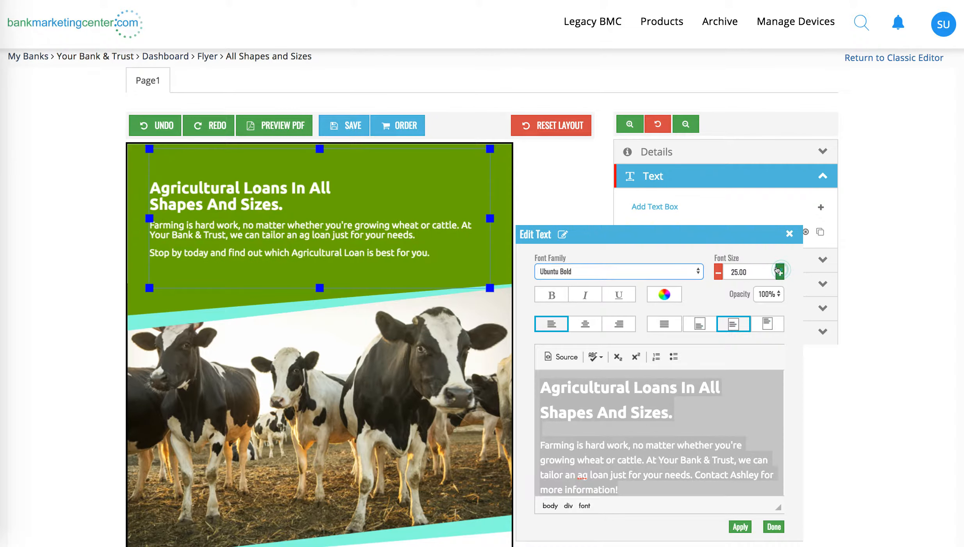
Step: Browse the bank's own colors and the PMS colors offered for the body text, leaving the color unchanged
{"action": "left_click", "coordinate": [653, 296]}
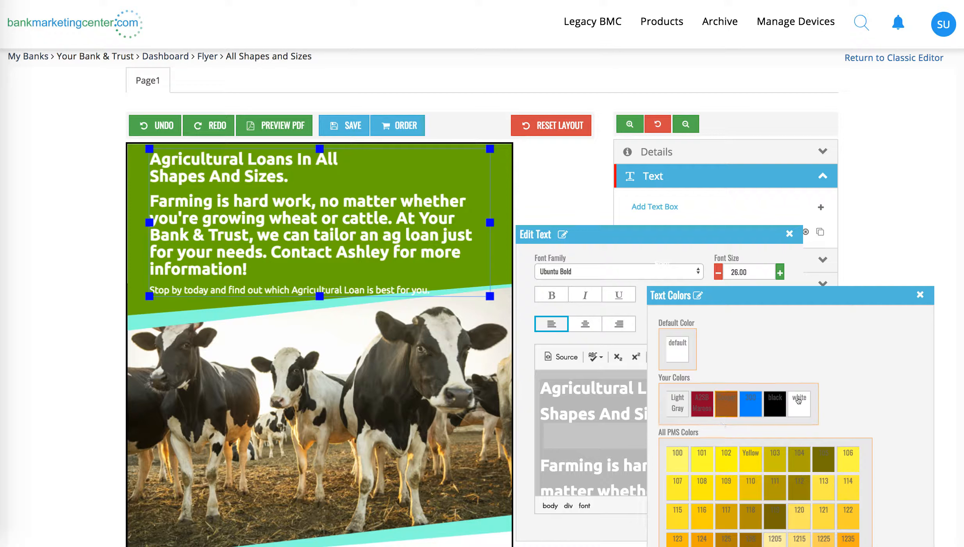
{"action": "scroll", "coordinate": [776, 461], "scroll_direction": "down", "scroll_amount": 5}
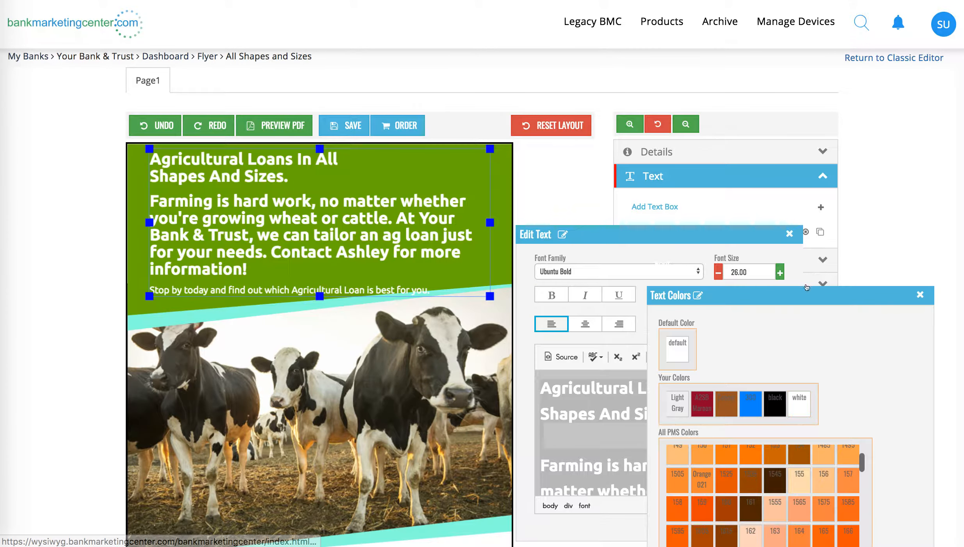
{"action": "left_click_drag", "start_coordinate": [757, 296], "coordinate": [682, 77]}
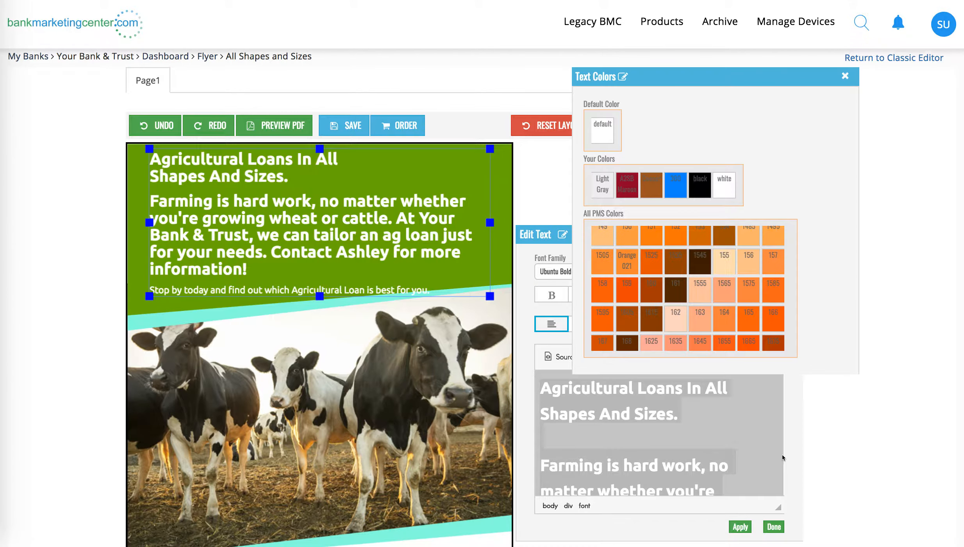
{"action": "left_click", "coordinate": [844, 78]}
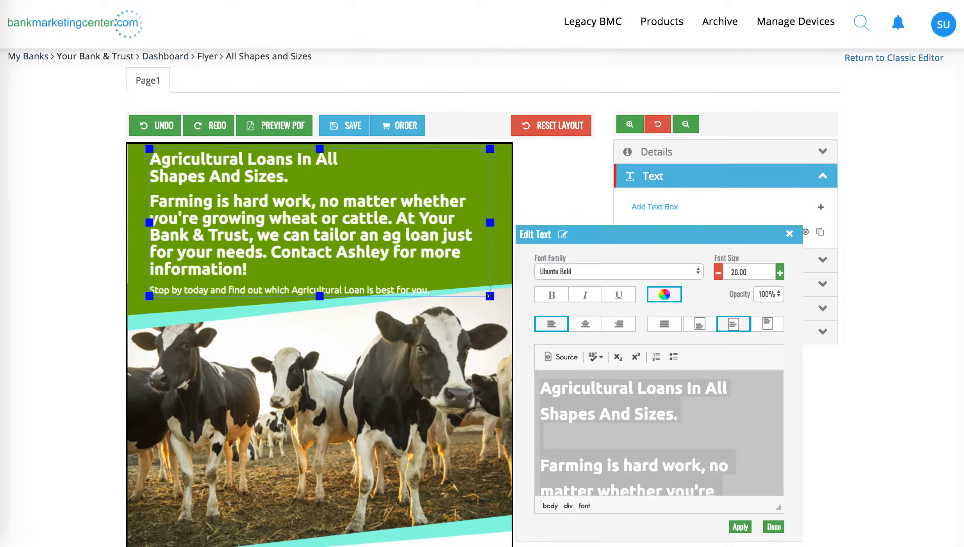
Step: Shrink the body text box so it fits within the green area, reposition it there, and finish editing it
{"action": "left_click_drag", "start_coordinate": [489, 296], "coordinate": [508, 207]}
{"action": "left_click", "coordinate": [349, 256]}
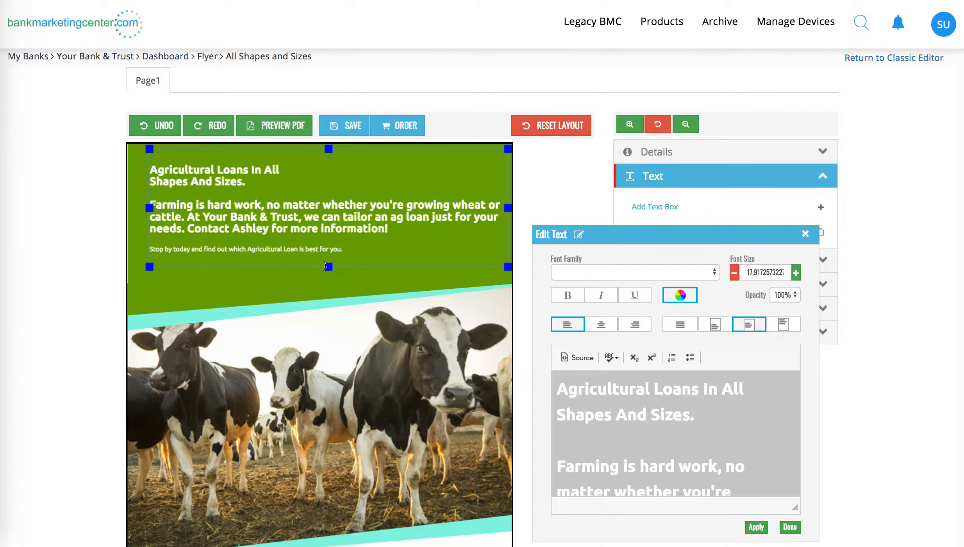
{"action": "left_click_drag", "start_coordinate": [328, 266], "coordinate": [328, 245]}
{"action": "left_click_drag", "start_coordinate": [347, 195], "coordinate": [336, 211]}
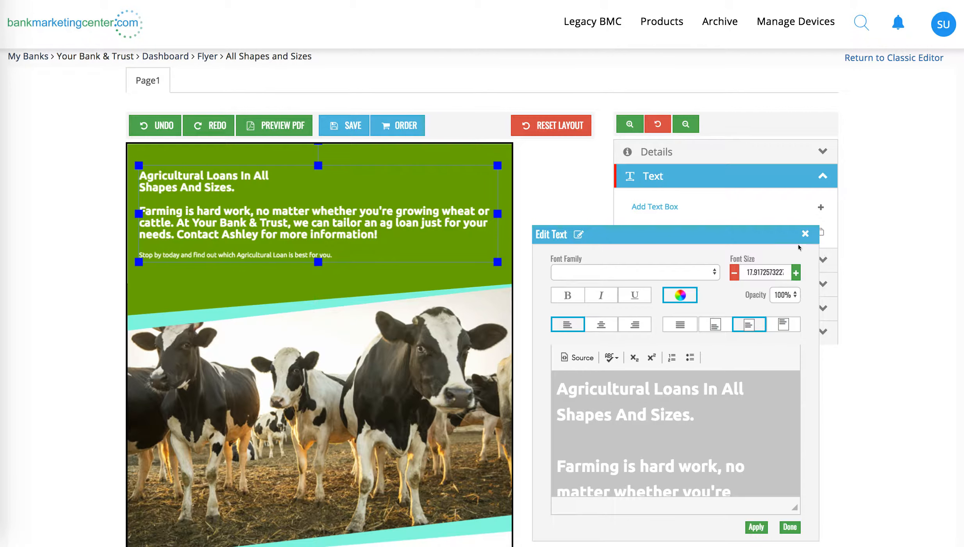
{"action": "left_click", "coordinate": [804, 235]}
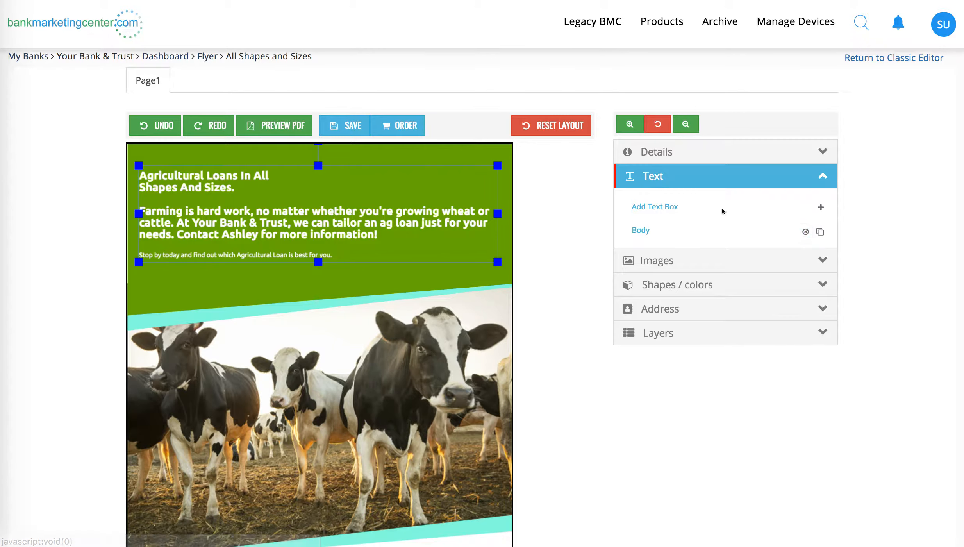
Step: Add a new text box and move it to the green area just below the body text
{"action": "left_click", "coordinate": [657, 208]}
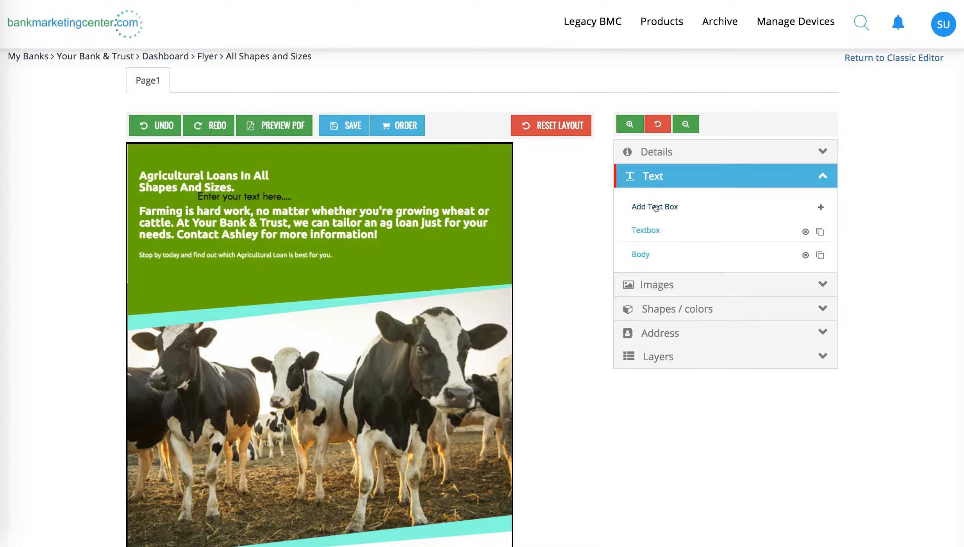
{"action": "left_click", "coordinate": [241, 197]}
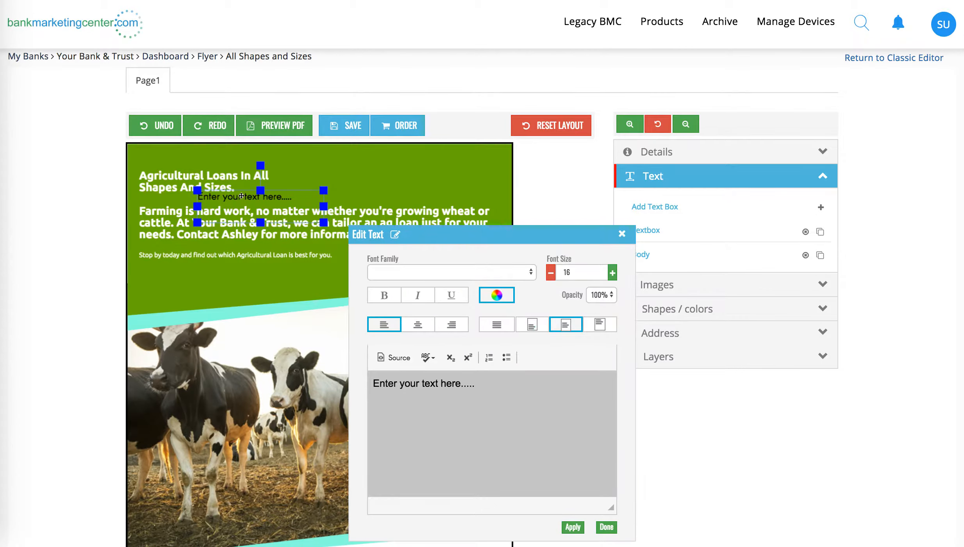
{"action": "left_click_drag", "start_coordinate": [219, 226], "coordinate": [184, 274]}
Step: Replace the new text box's placeholder with "This is a new text box." and apply it
{"action": "left_click", "coordinate": [184, 274]}
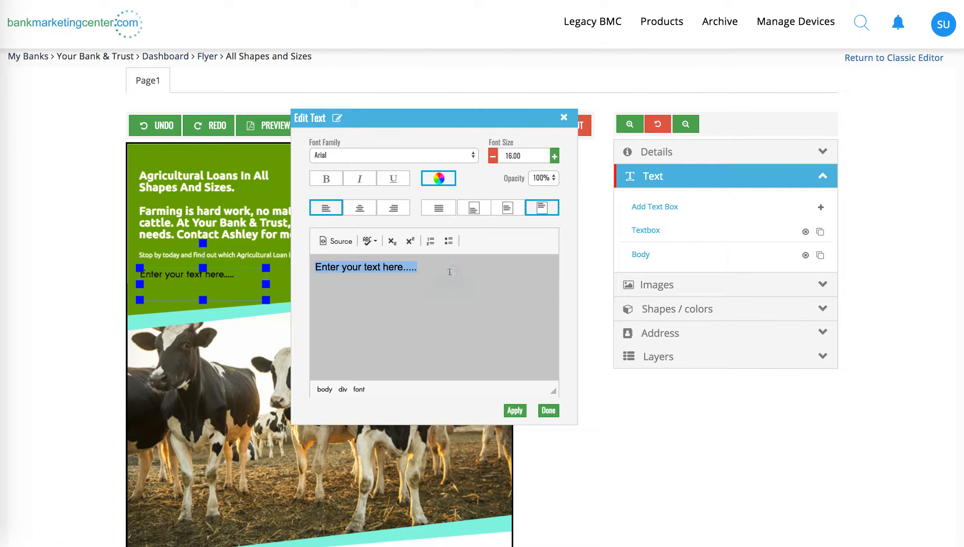
{"action": "type", "text": "This a"}
{"action": "key", "text": "BackSpace"}
{"action": "type", "text": "is a new text "}
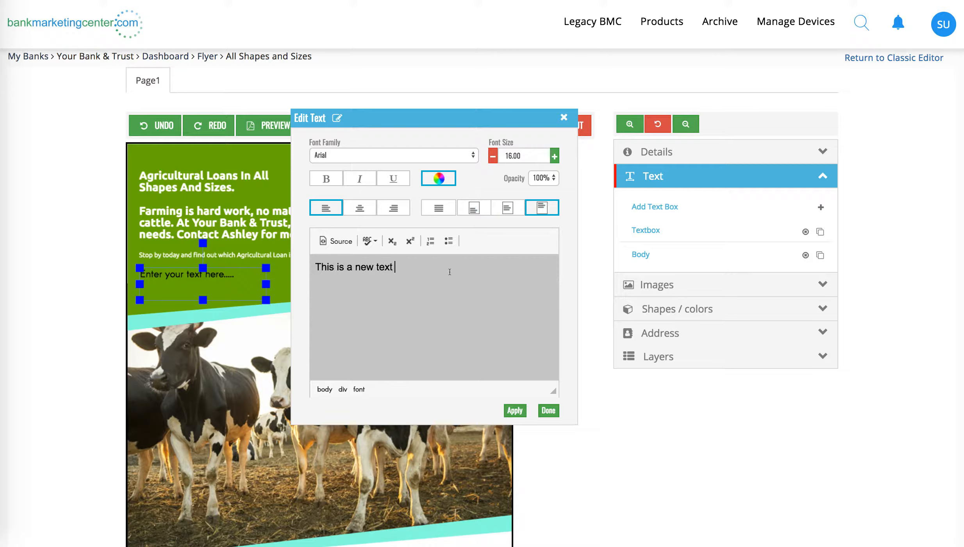
{"action": "type", "text": "box."}
{"action": "left_click", "coordinate": [512, 410]}
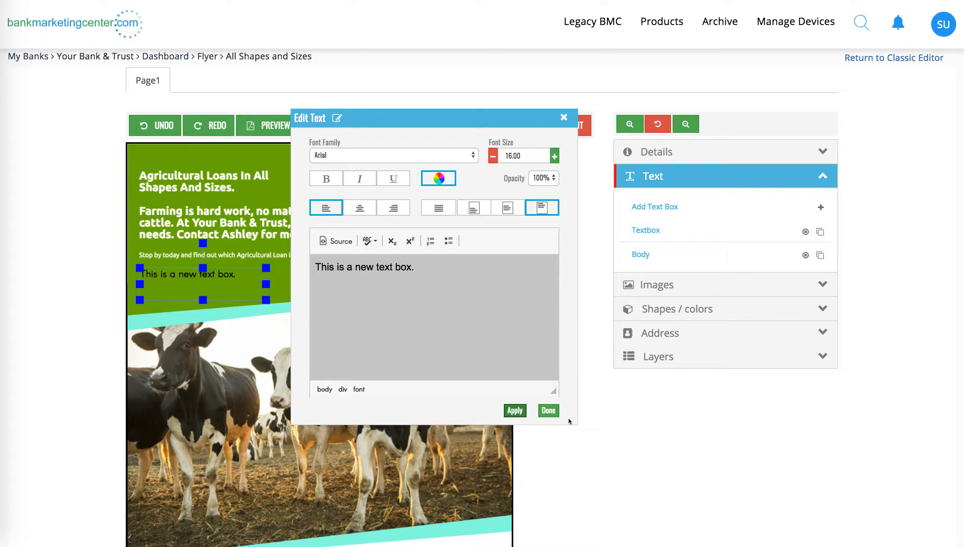
Step: Color the new text box's text white and finish editing it
{"action": "left_click", "coordinate": [437, 180]}
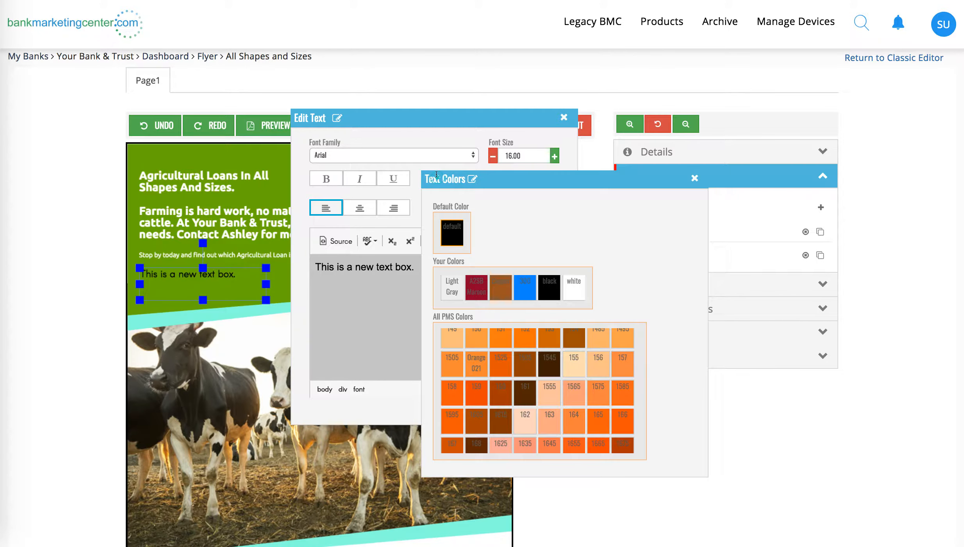
{"action": "left_click", "coordinate": [574, 289]}
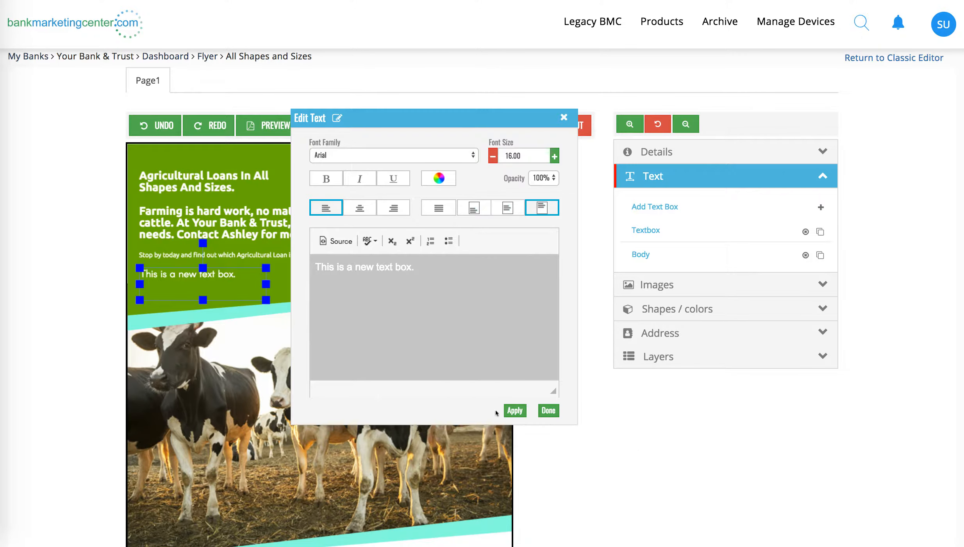
{"action": "left_click", "coordinate": [549, 410]}
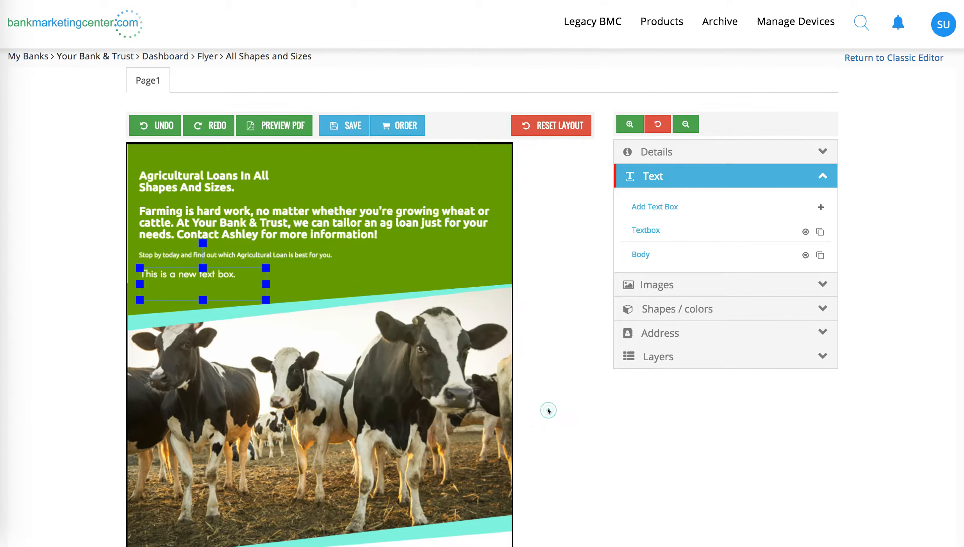
Step: Swap the main photo for the family with the sold sign, the cornfield sunset, and the sheep pasture image
{"action": "left_click", "coordinate": [694, 172]}
{"action": "left_click", "coordinate": [648, 198]}
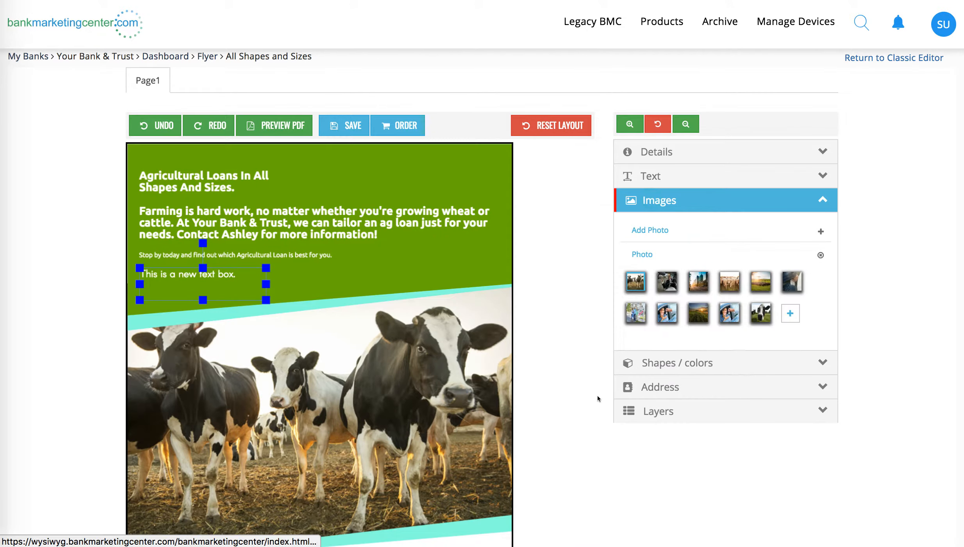
{"action": "scroll", "coordinate": [597, 394], "scroll_direction": "down", "scroll_amount": 3}
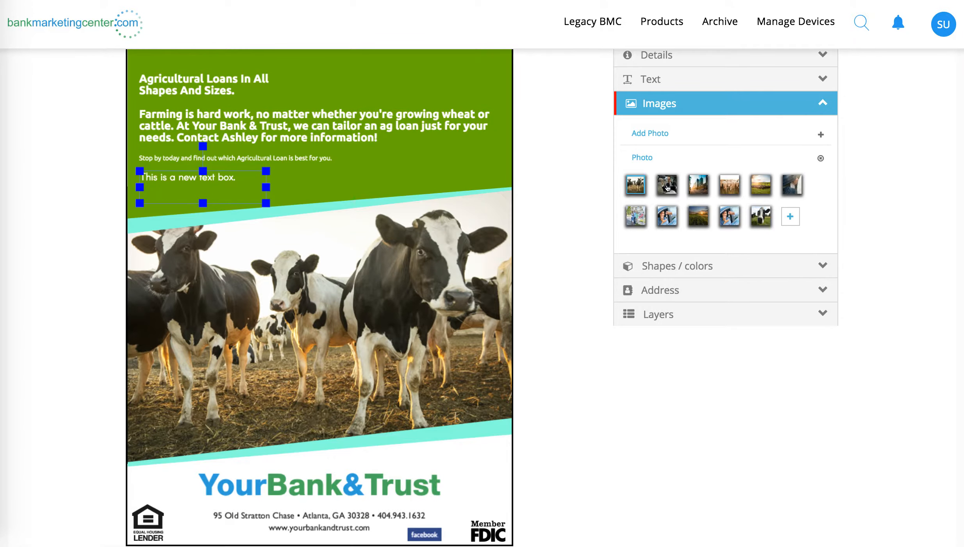
{"action": "left_click", "coordinate": [632, 223]}
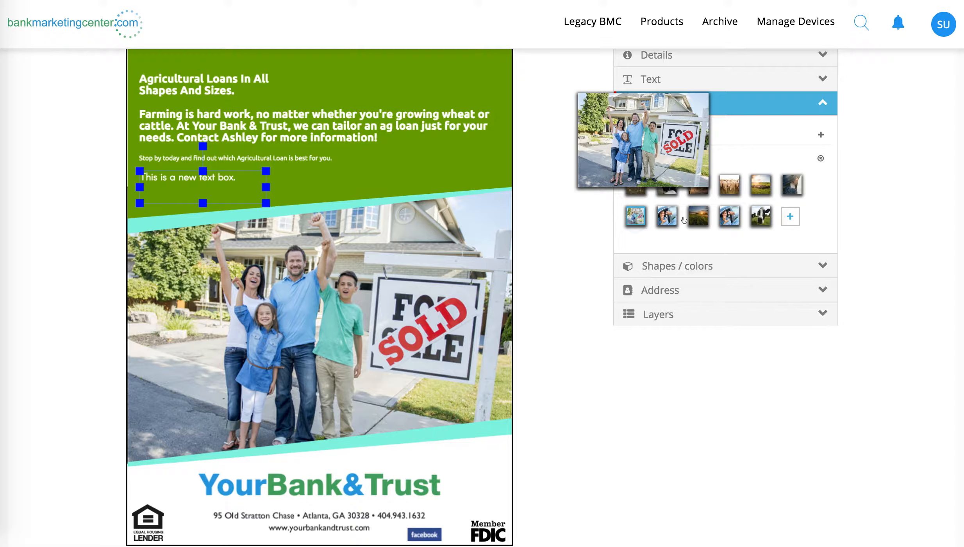
{"action": "left_click", "coordinate": [698, 216]}
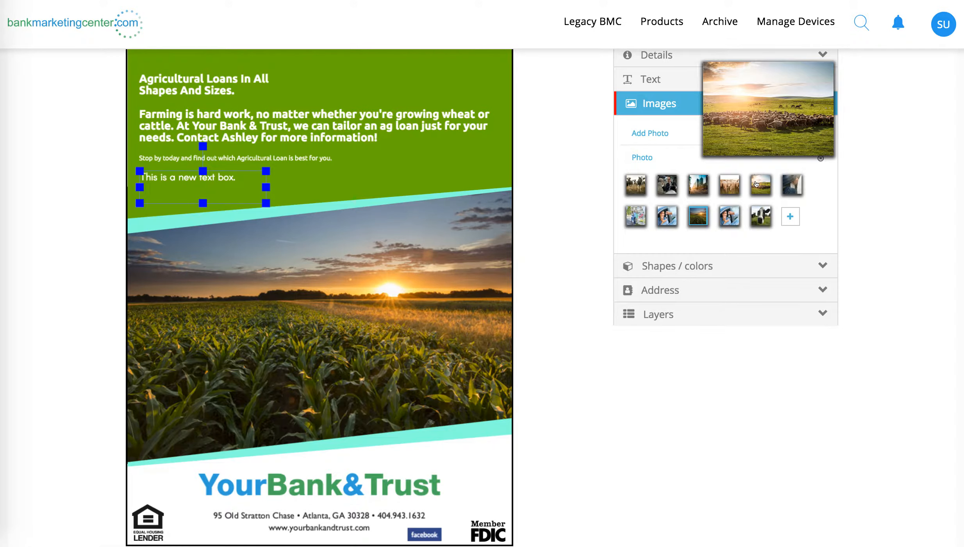
{"action": "left_click", "coordinate": [757, 184]}
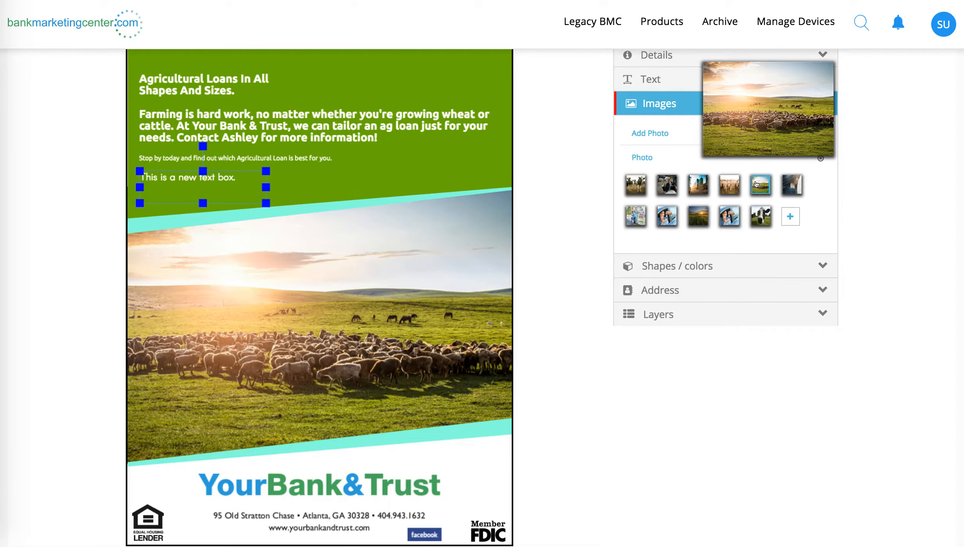
Step: Open the photo picker for the main image, look through My Gallery, and search Stock Photos for "farm"
{"action": "left_click", "coordinate": [790, 219]}
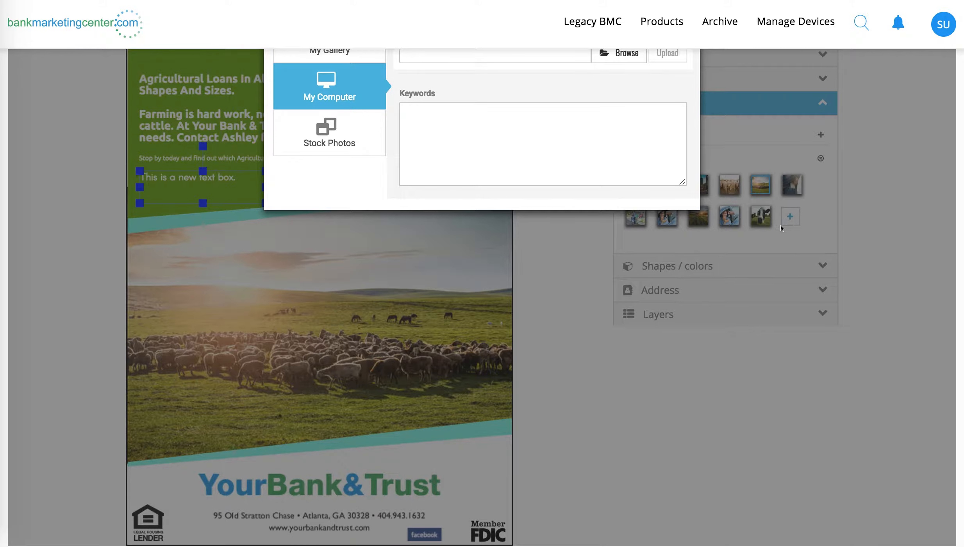
{"action": "left_click", "coordinate": [782, 224]}
{"action": "scroll", "coordinate": [791, 224], "scroll_direction": "up", "scroll_amount": 2}
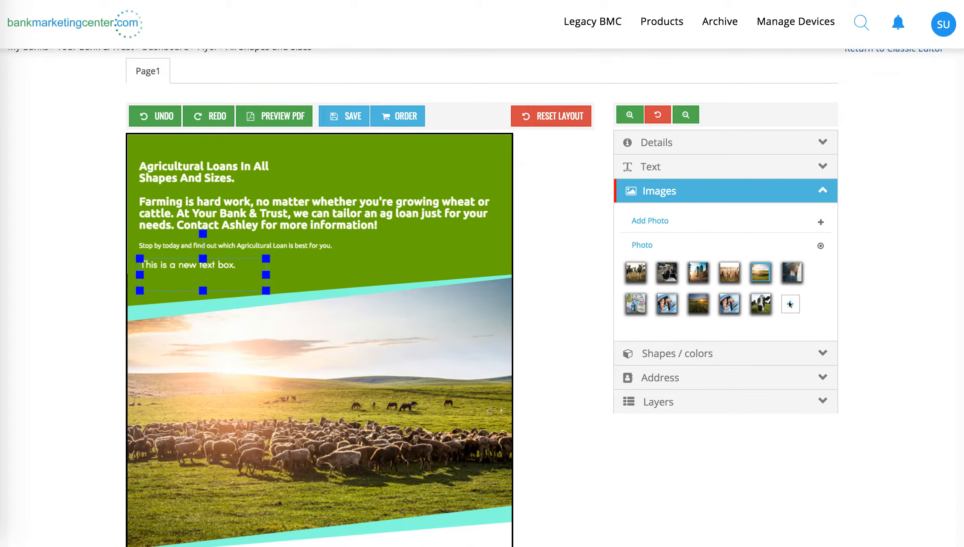
{"action": "left_click", "coordinate": [790, 304]}
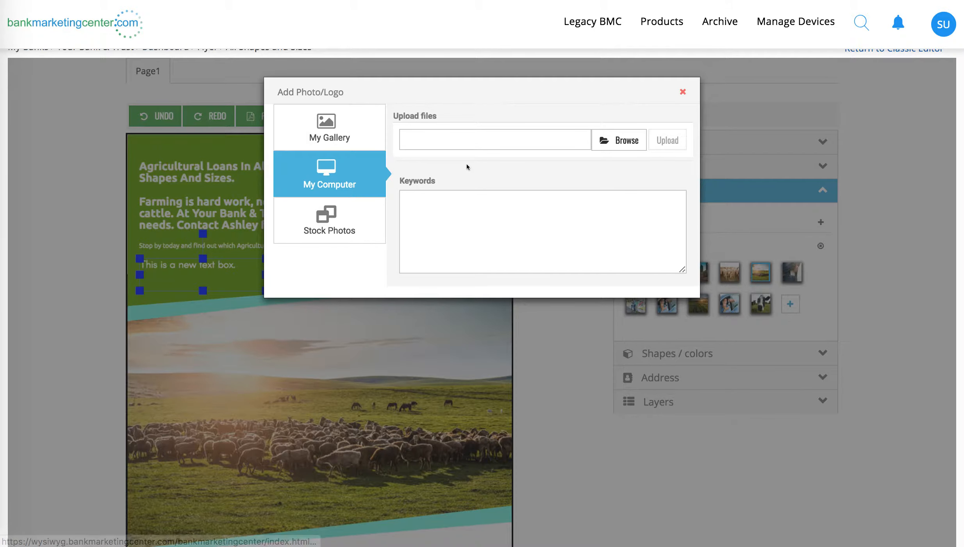
{"action": "left_click", "coordinate": [314, 125]}
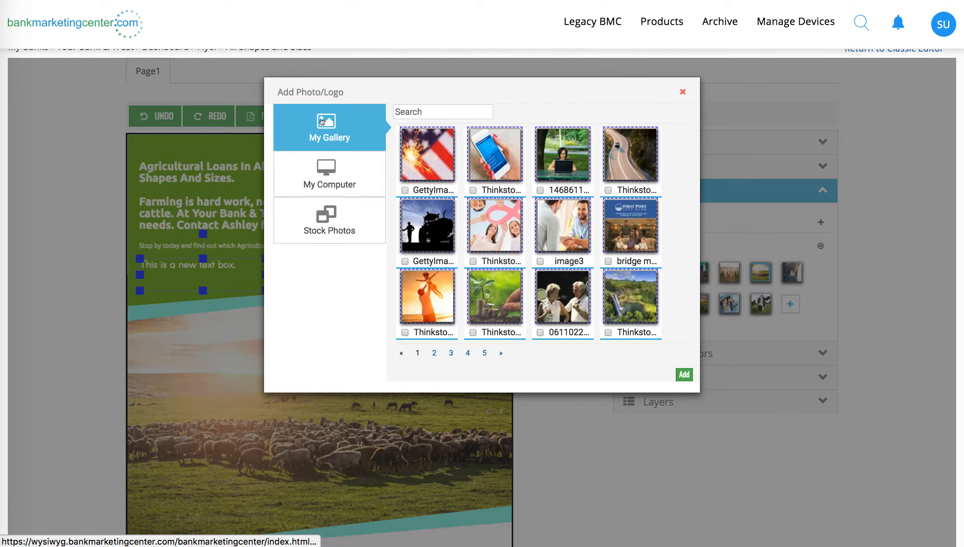
{"action": "left_click", "coordinate": [334, 223]}
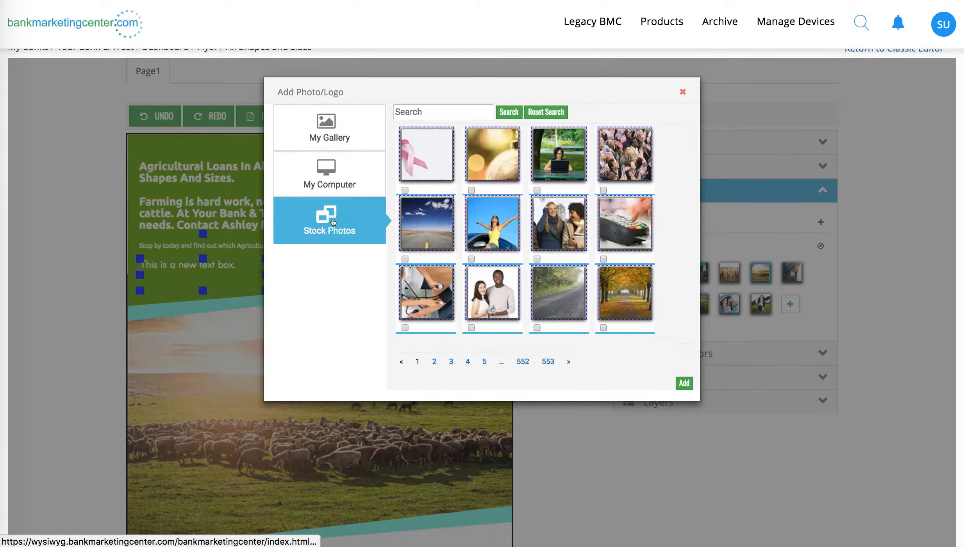
{"action": "left_click", "coordinate": [416, 109]}
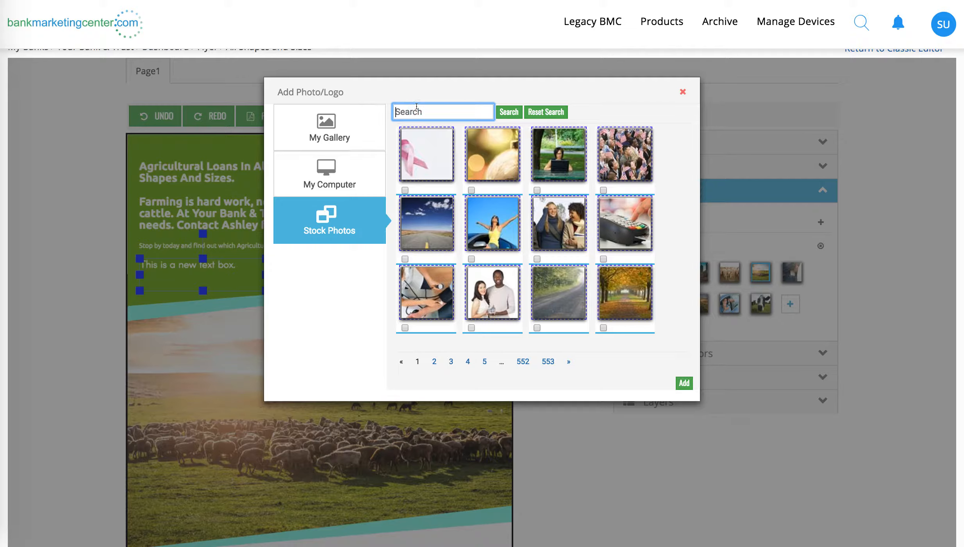
{"action": "type", "text": "farm"}
{"action": "left_click", "coordinate": [503, 109]}
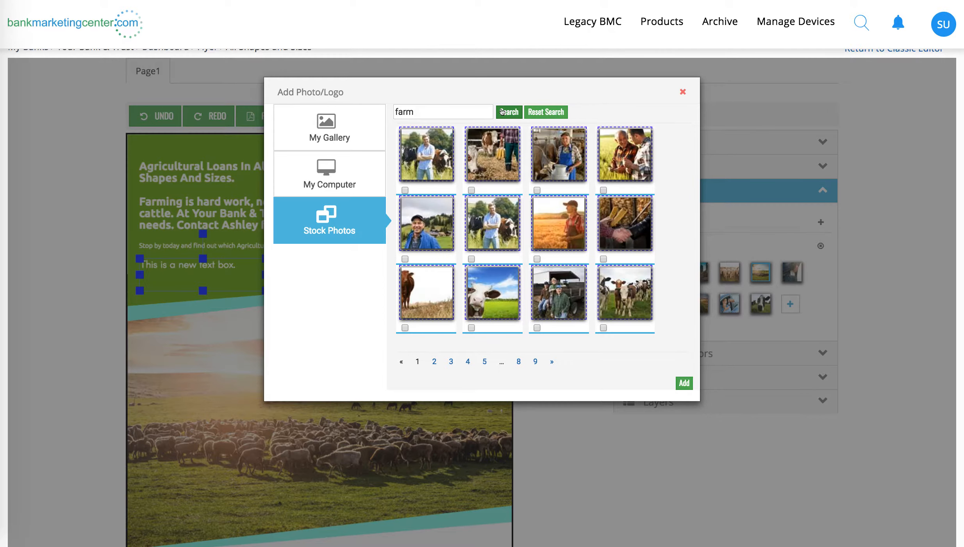
Step: Add the stock photo of the man with crossed arms before cows and use it as the main photo
{"action": "left_click", "coordinate": [405, 190]}
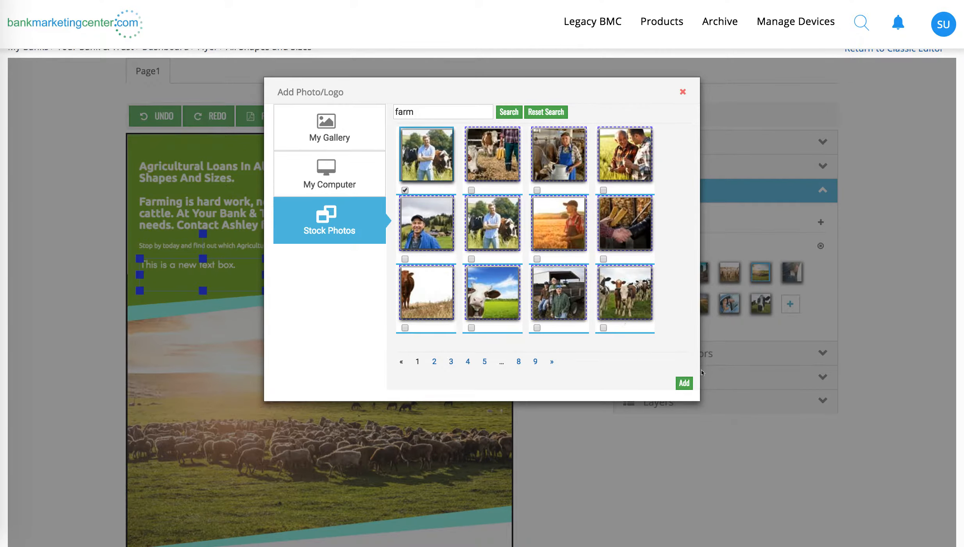
{"action": "left_click", "coordinate": [684, 384]}
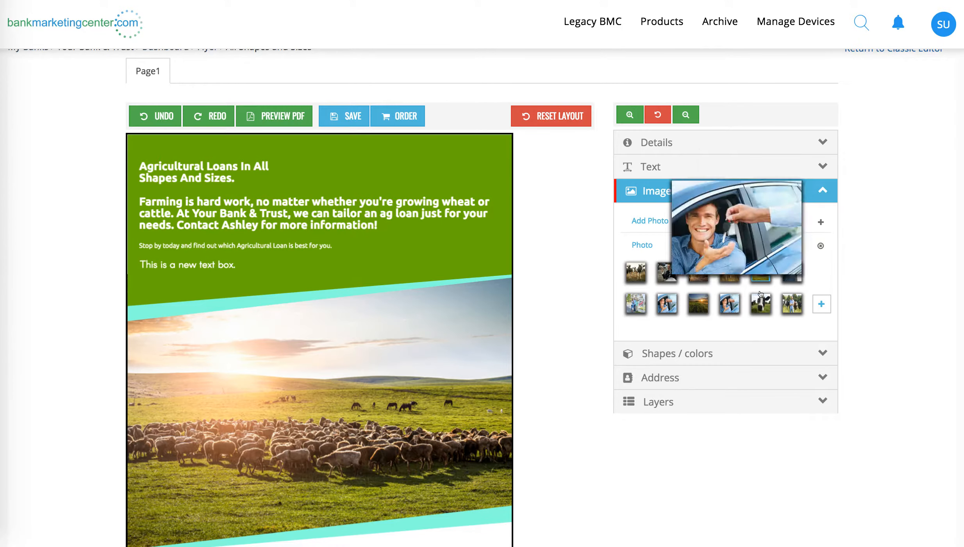
{"action": "mouse_move", "coordinate": [791, 308]}
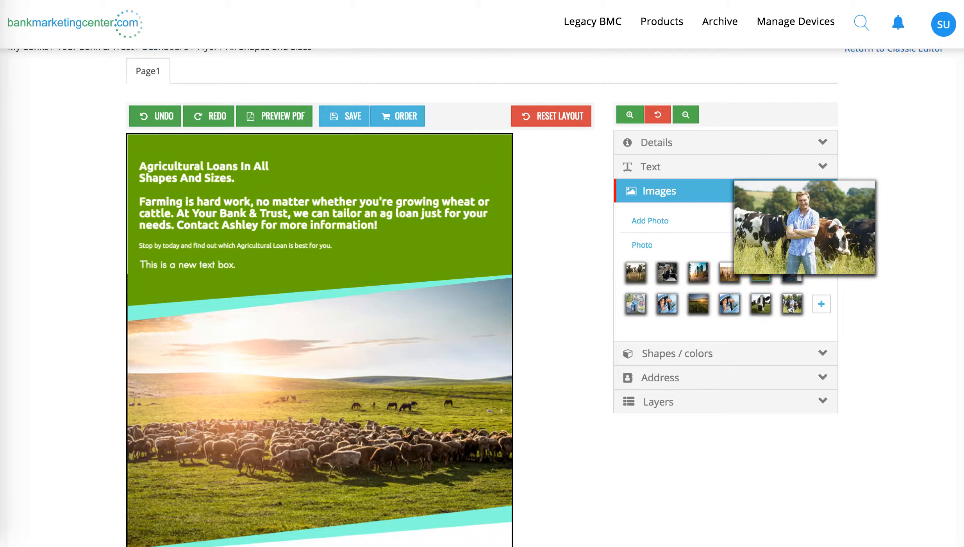
{"action": "left_click", "coordinate": [790, 308]}
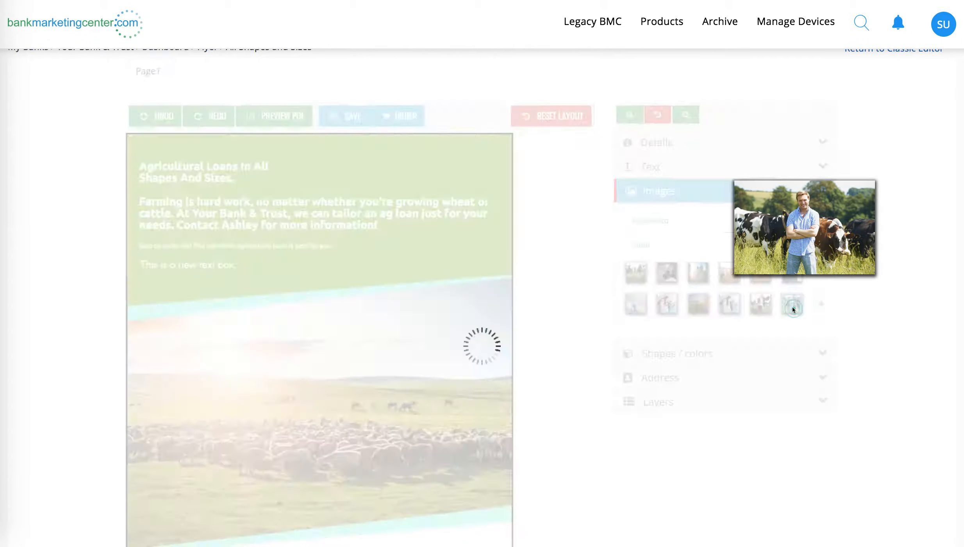
Step: Enlarge the main photo beyond its lower-left corner so it covers the black gap above the footer
{"action": "scroll", "coordinate": [440, 434], "scroll_direction": "down", "scroll_amount": 2}
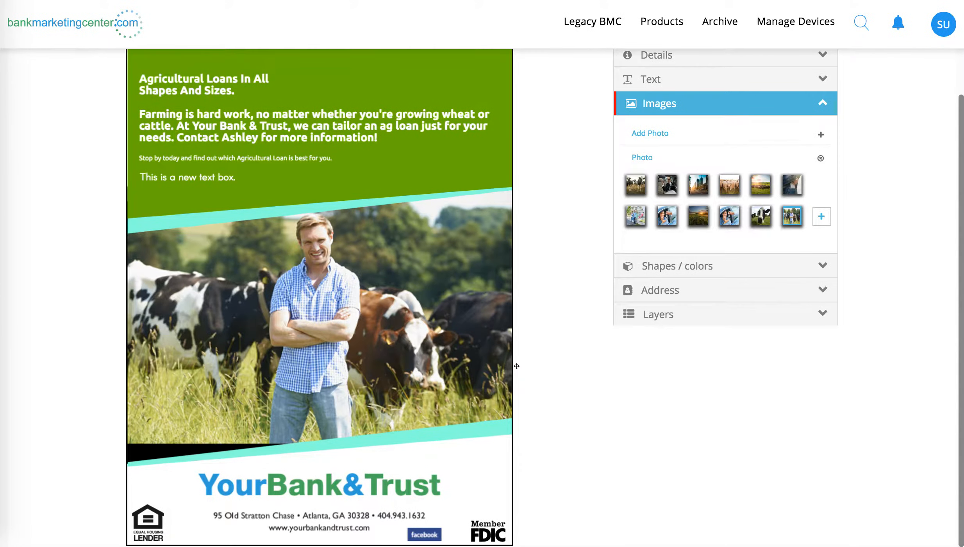
{"action": "left_click", "coordinate": [314, 266]}
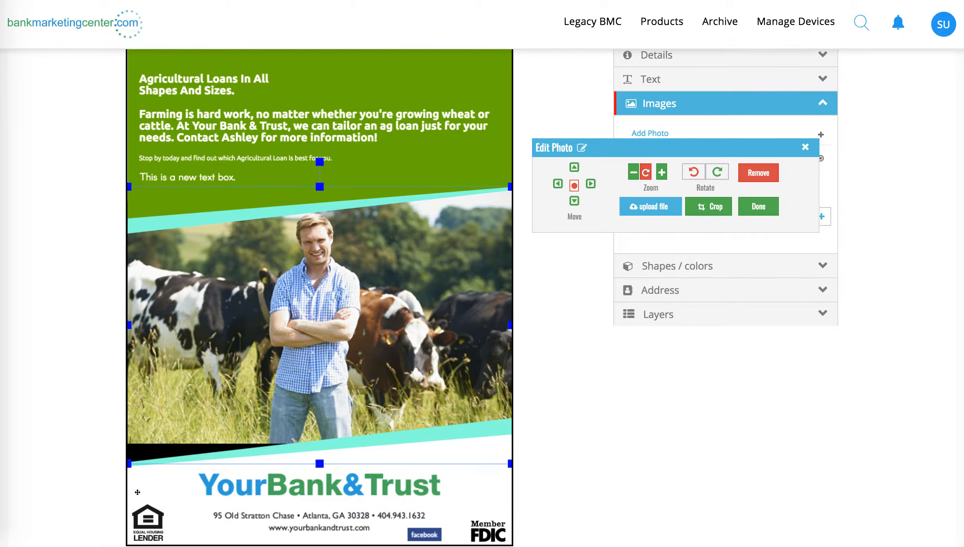
{"action": "left_click_drag", "start_coordinate": [127, 464], "coordinate": [77, 493]}
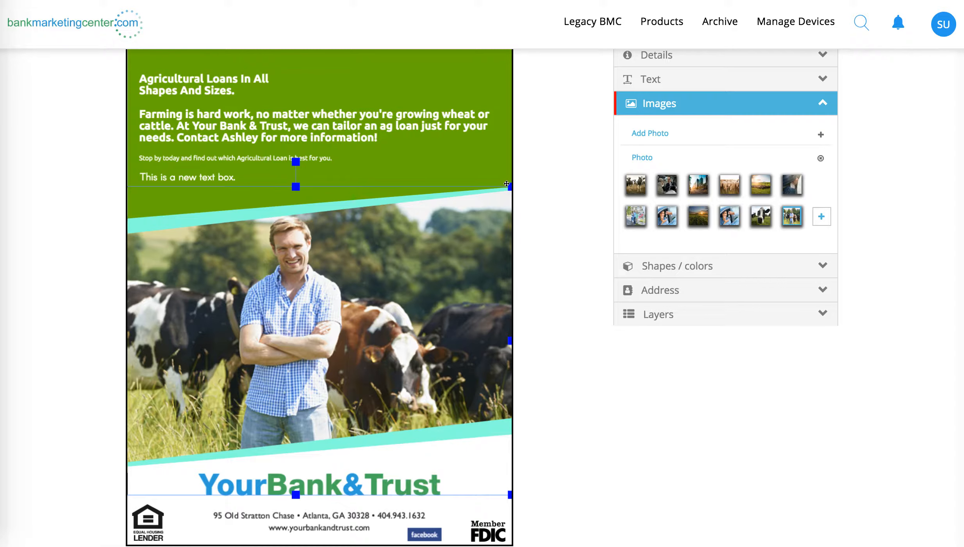
Step: Shrink the main photo, shift it down and toward the ad's left edge, and close its photo editing
{"action": "left_click_drag", "start_coordinate": [510, 186], "coordinate": [383, 238]}
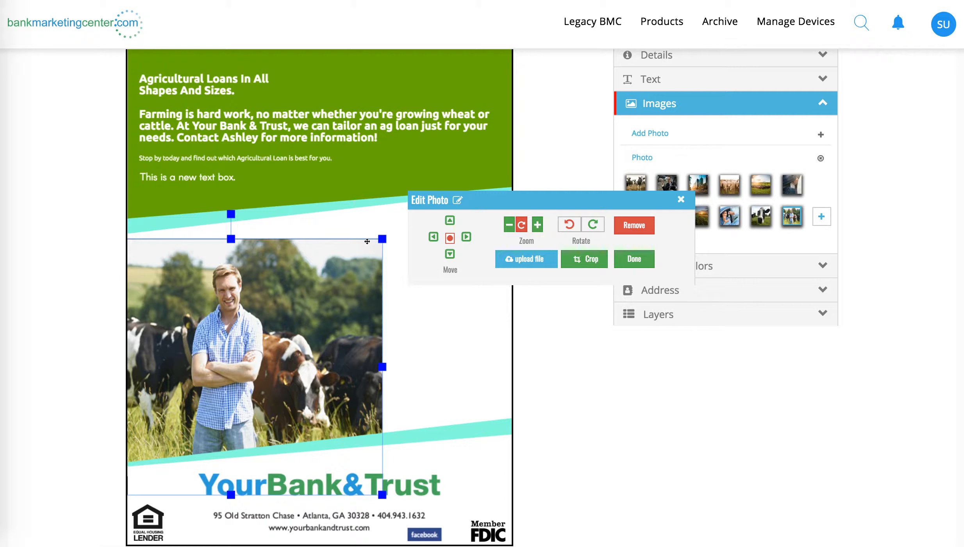
{"action": "left_click_drag", "start_coordinate": [380, 237], "coordinate": [420, 175]}
{"action": "left_click_drag", "start_coordinate": [216, 322], "coordinate": [215, 342]}
{"action": "left_click_drag", "start_coordinate": [325, 352], "coordinate": [261, 350]}
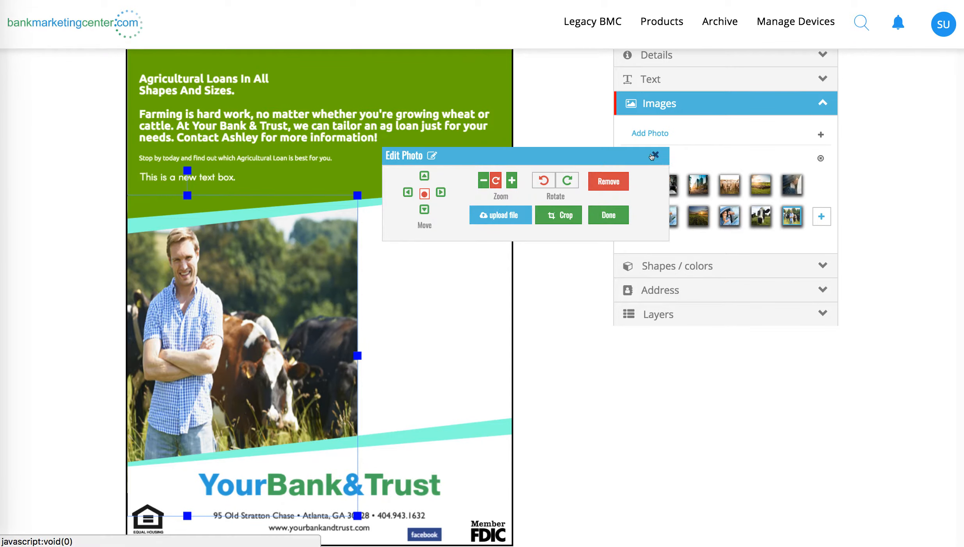
{"action": "left_click", "coordinate": [651, 134]}
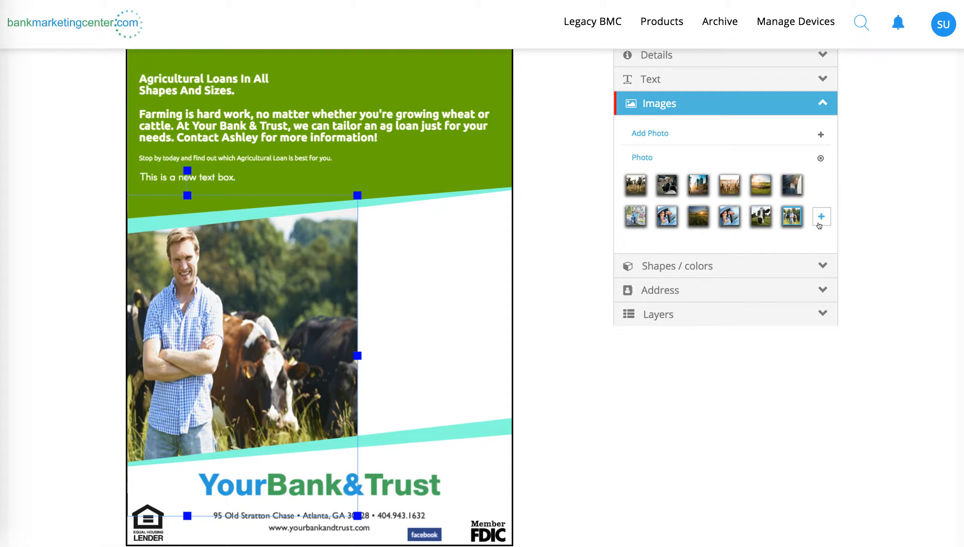
Step: Add the stock photo of the farmer in a cap and blue jacket to the ad as a second image
{"action": "left_click", "coordinate": [647, 131]}
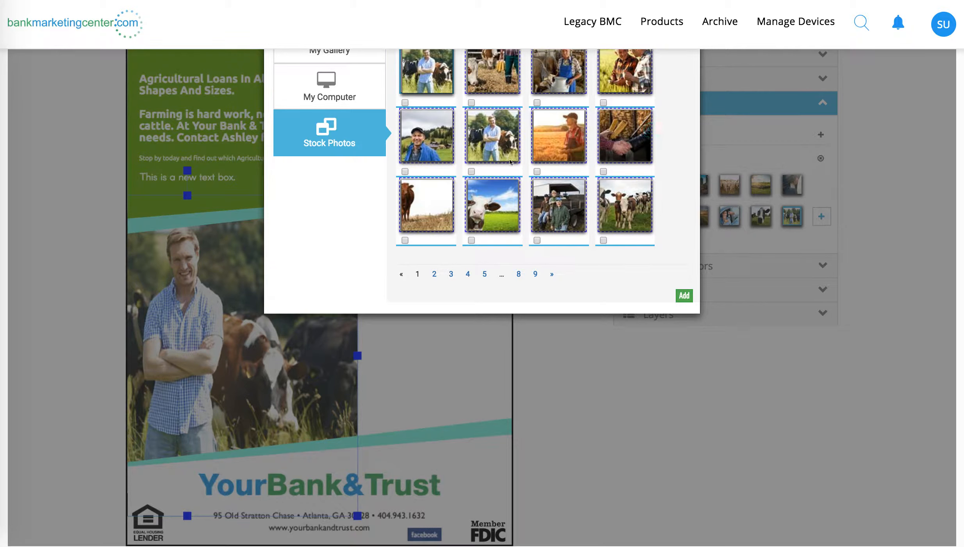
{"action": "left_click", "coordinate": [419, 140]}
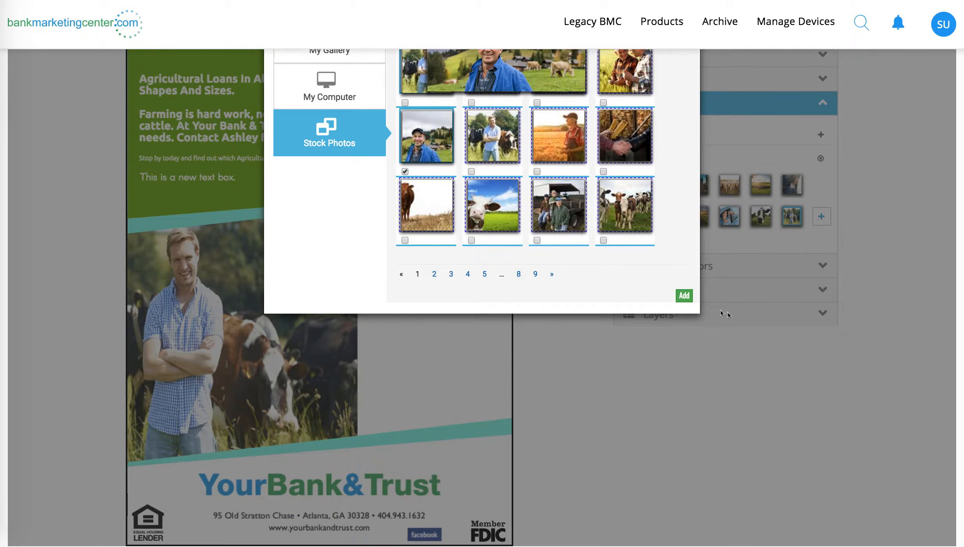
{"action": "left_click", "coordinate": [684, 295]}
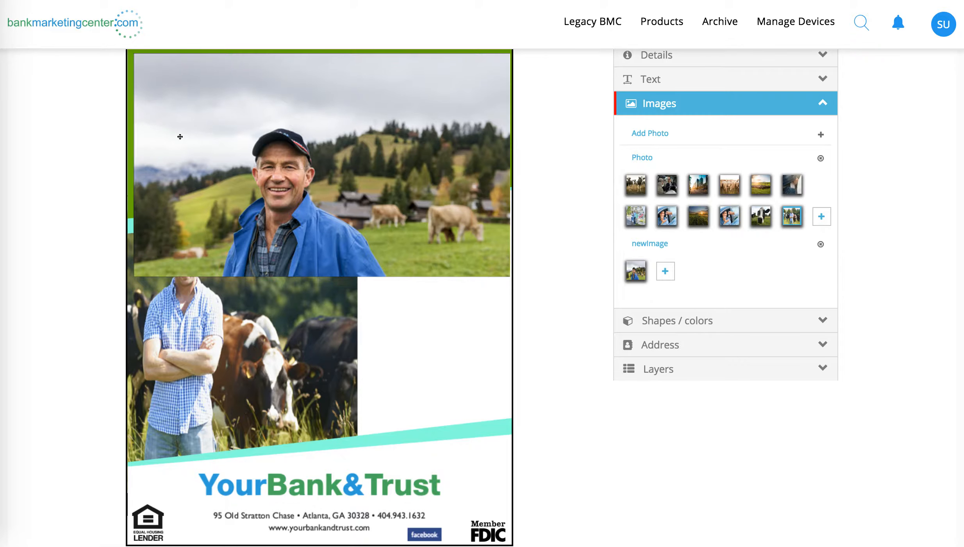
Step: Move and resize the second photo so it fills the blank area beside the first photo
{"action": "left_click_drag", "start_coordinate": [273, 148], "coordinate": [462, 283]}
{"action": "left_click", "coordinate": [462, 283]}
{"action": "left_click_drag", "start_coordinate": [317, 410], "coordinate": [337, 449]}
{"action": "left_click_drag", "start_coordinate": [445, 336], "coordinate": [299, 323]}
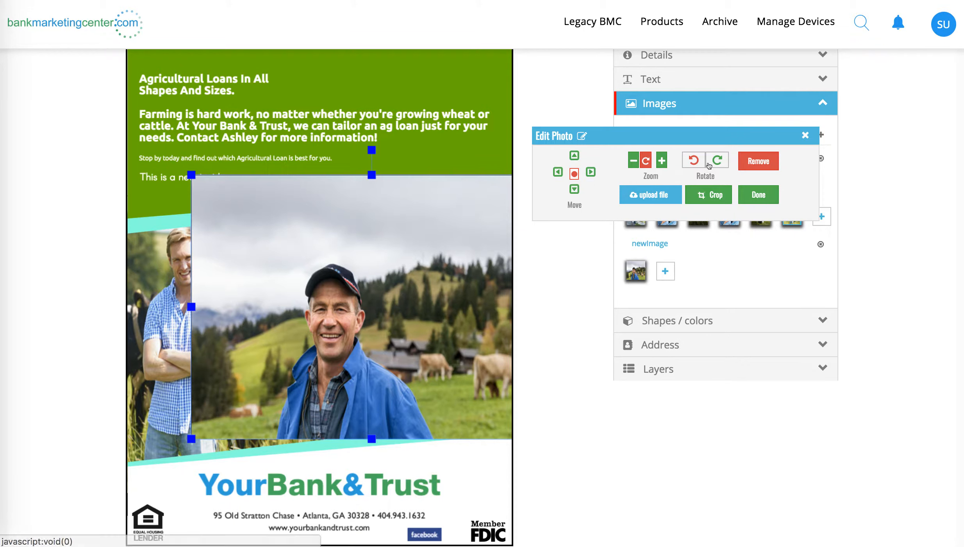
Step: Try the second photo's rotate and crop options without applying a crop, and remove the photo from the ad
{"action": "left_click", "coordinate": [711, 161]}
{"action": "left_click", "coordinate": [684, 161]}
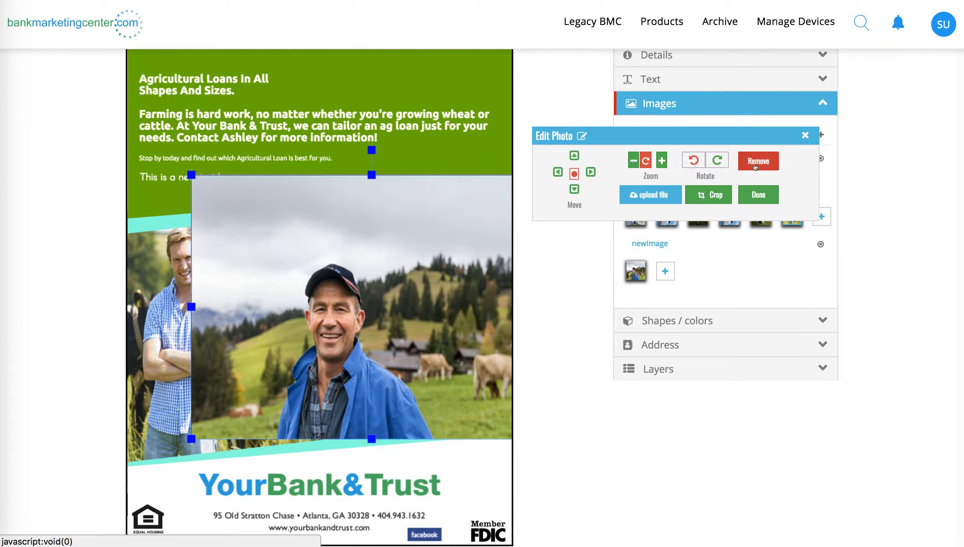
{"action": "left_click", "coordinate": [701, 197]}
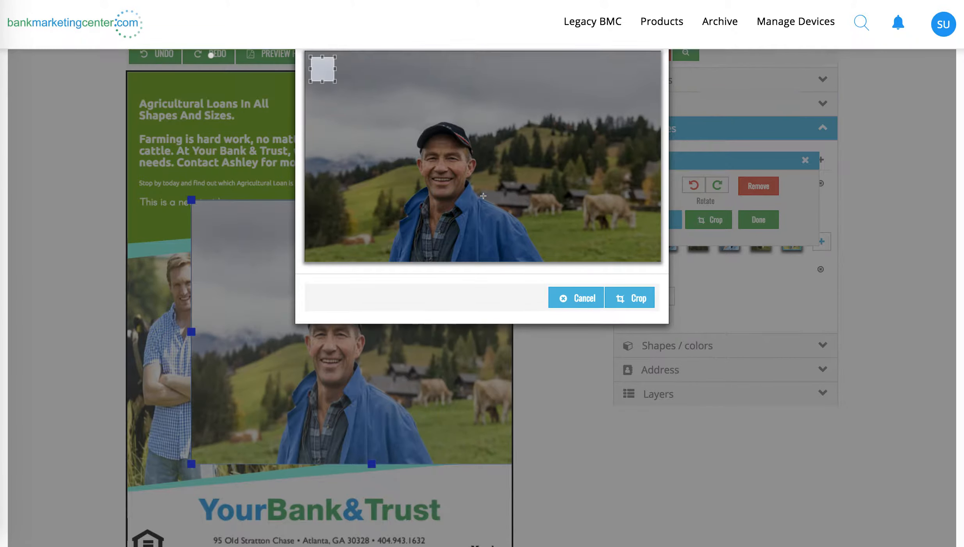
{"action": "scroll", "coordinate": [560, 270], "scroll_direction": "up", "scroll_amount": 3}
{"action": "left_click", "coordinate": [579, 383]}
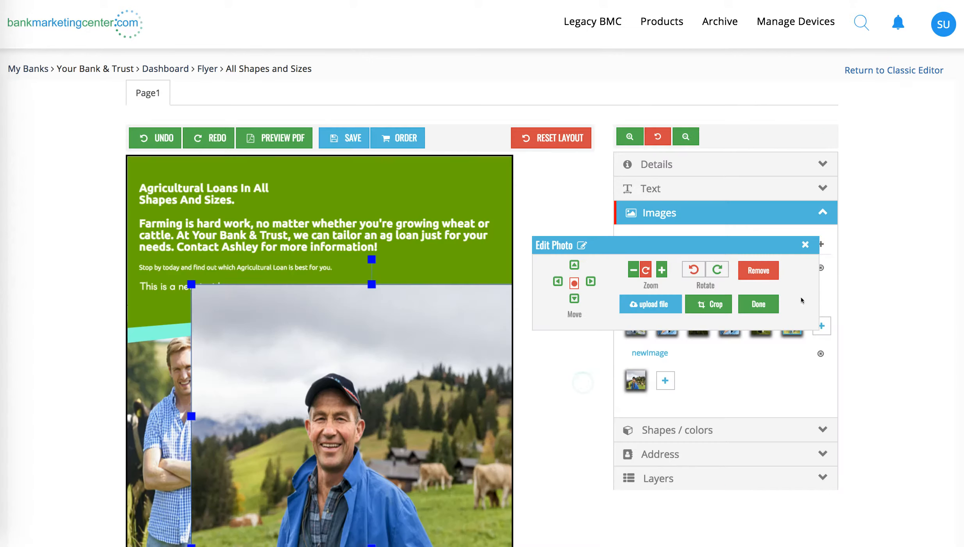
{"action": "left_click", "coordinate": [770, 271]}
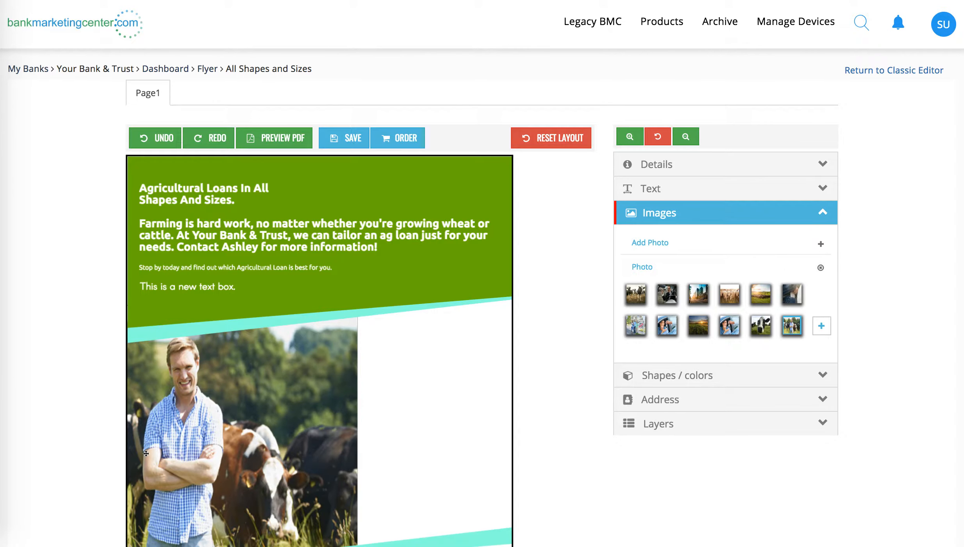
Step: Reposition and enlarge the remaining farmer photo so it fills the whole picture area between the turquoise bands
{"action": "left_click_drag", "start_coordinate": [219, 428], "coordinate": [367, 418]}
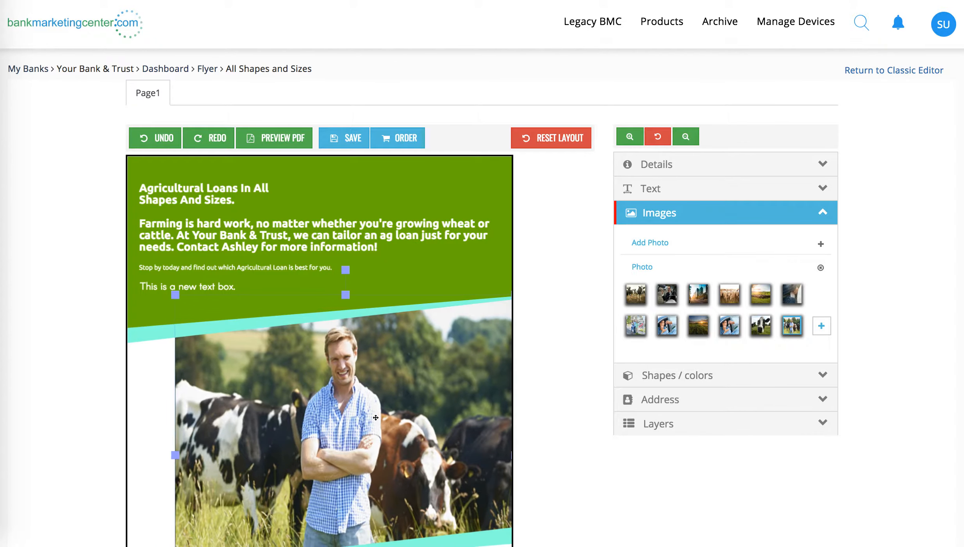
{"action": "scroll", "coordinate": [367, 418], "scroll_direction": "down", "scroll_amount": 2}
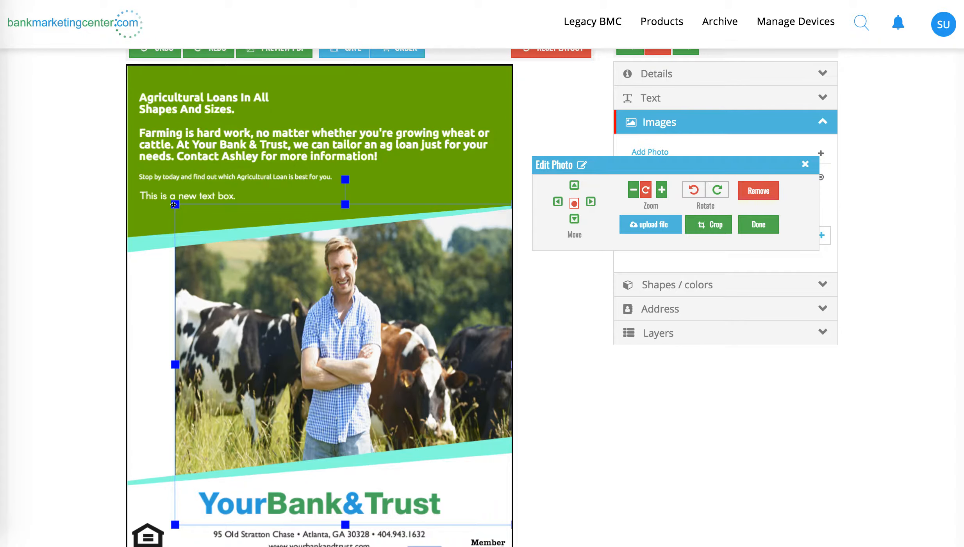
{"action": "left_click_drag", "start_coordinate": [174, 205], "coordinate": [83, 184]}
{"action": "left_click_drag", "start_coordinate": [382, 312], "coordinate": [378, 344]}
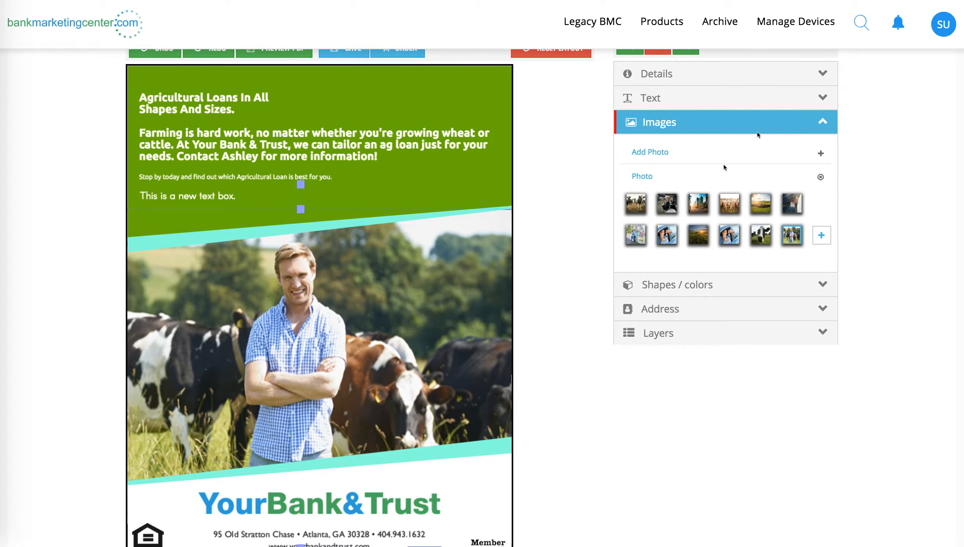
Step: Finish editing the photo and open the Shapes / colors options
{"action": "left_click", "coordinate": [744, 118]}
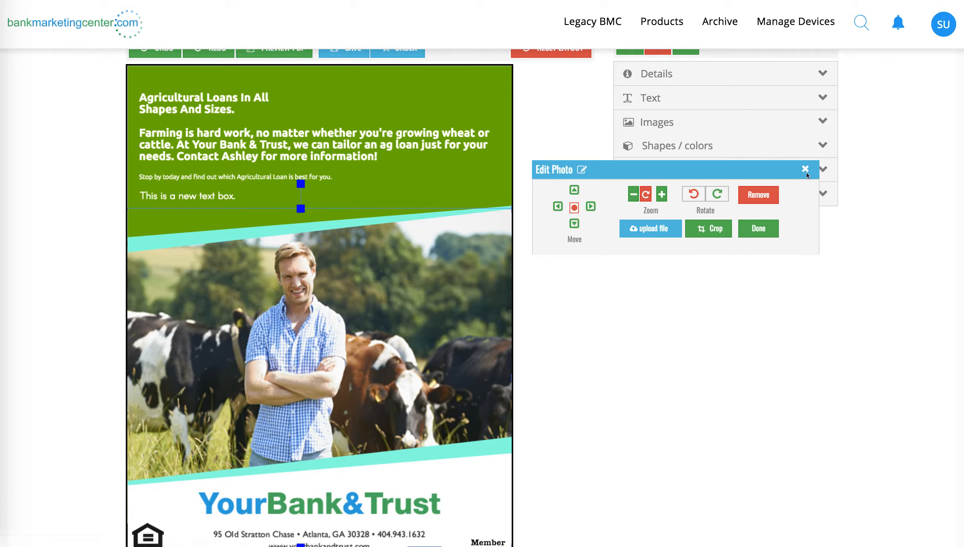
{"action": "left_click", "coordinate": [806, 169]}
{"action": "left_click", "coordinate": [694, 148]}
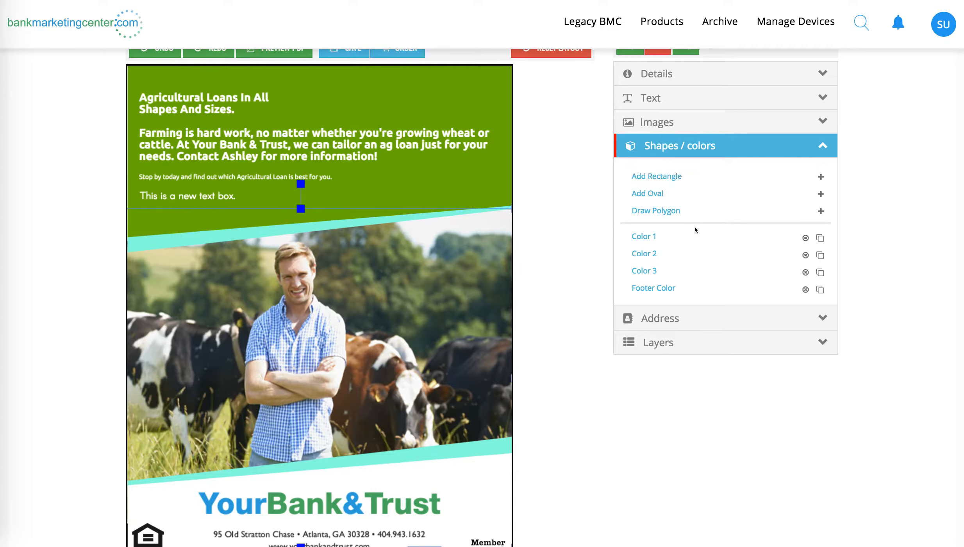
Step: Apply the default green to the Color 1 shape at the top of the ad, nudge the shape slightly upward, and finish editing it
{"action": "scroll", "coordinate": [664, 267], "scroll_direction": "down", "scroll_amount": 1}
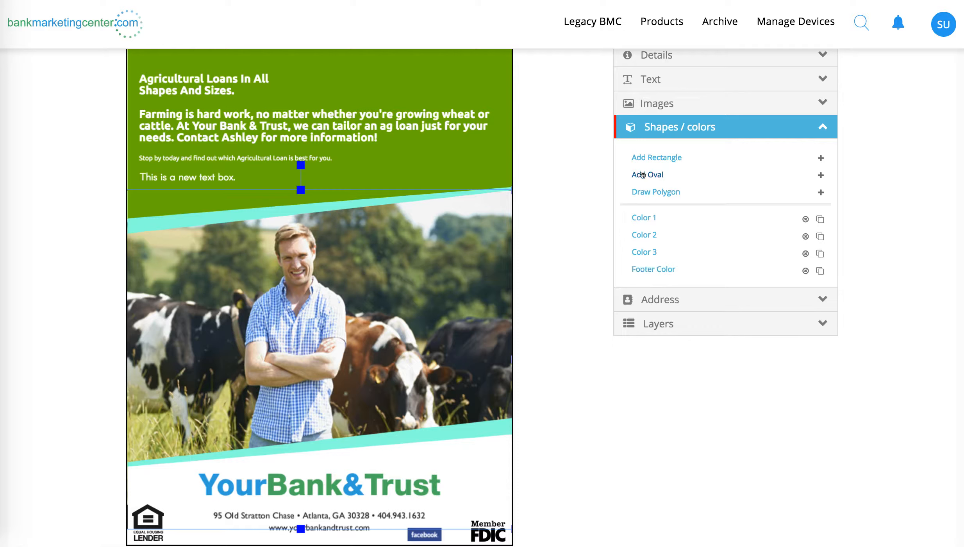
{"action": "left_click", "coordinate": [649, 218]}
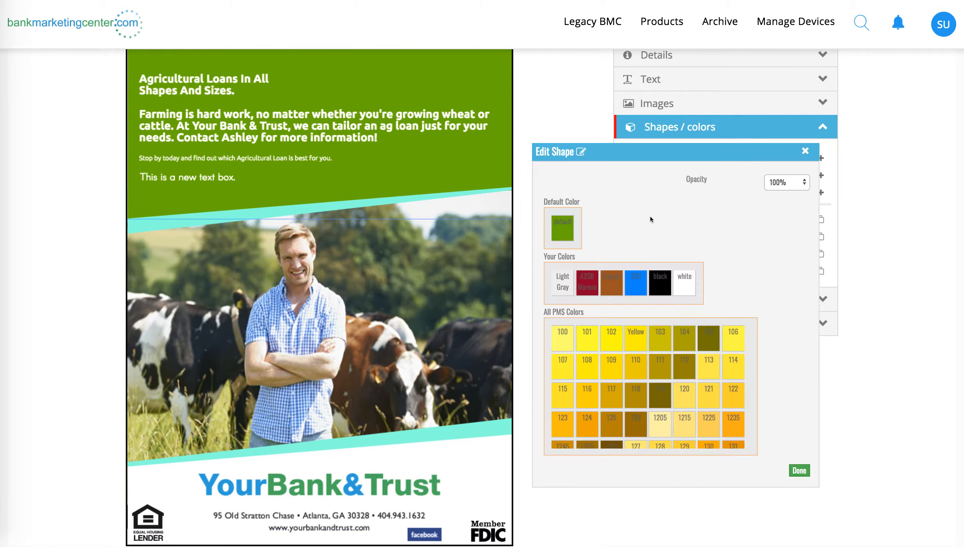
{"action": "scroll", "coordinate": [621, 213], "scroll_direction": "up", "scroll_amount": 2}
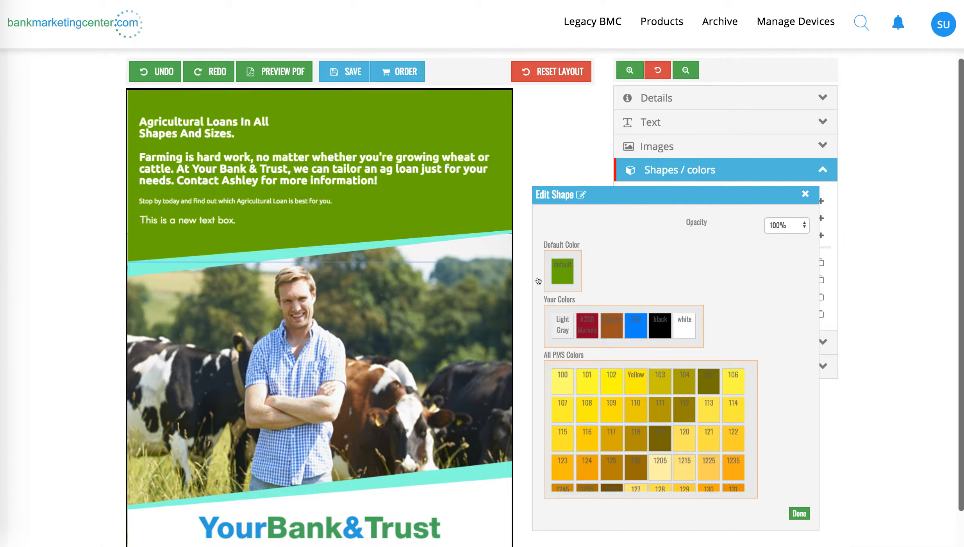
{"action": "left_click", "coordinate": [563, 271]}
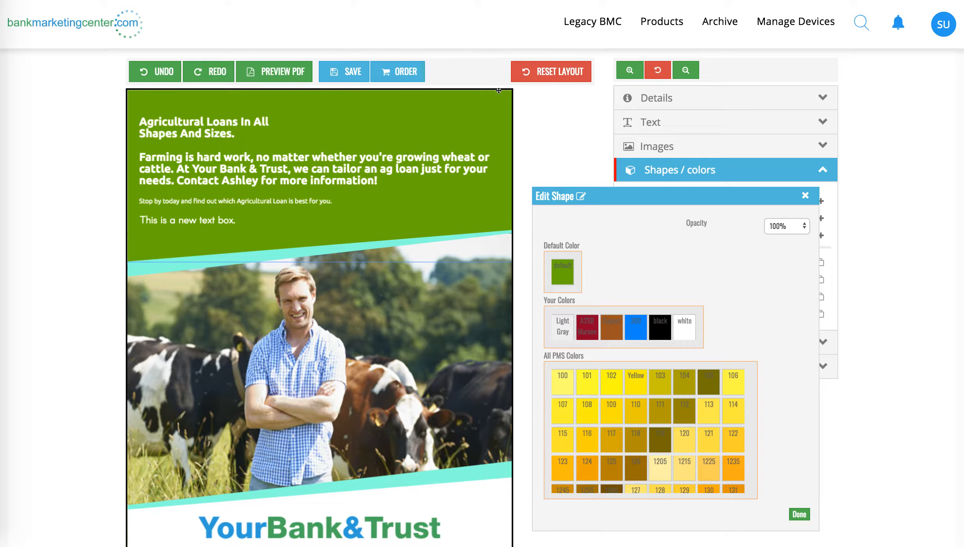
{"action": "mouse_move", "coordinate": [499, 91]}
{"action": "left_mouse_down"}
{"action": "mouse_move", "coordinate": [458, 145]}
{"action": "mouse_move", "coordinate": [521, 280]}
{"action": "mouse_move", "coordinate": [484, 96]}
{"action": "mouse_move", "coordinate": [499, 89]}
{"action": "left_mouse_up"}
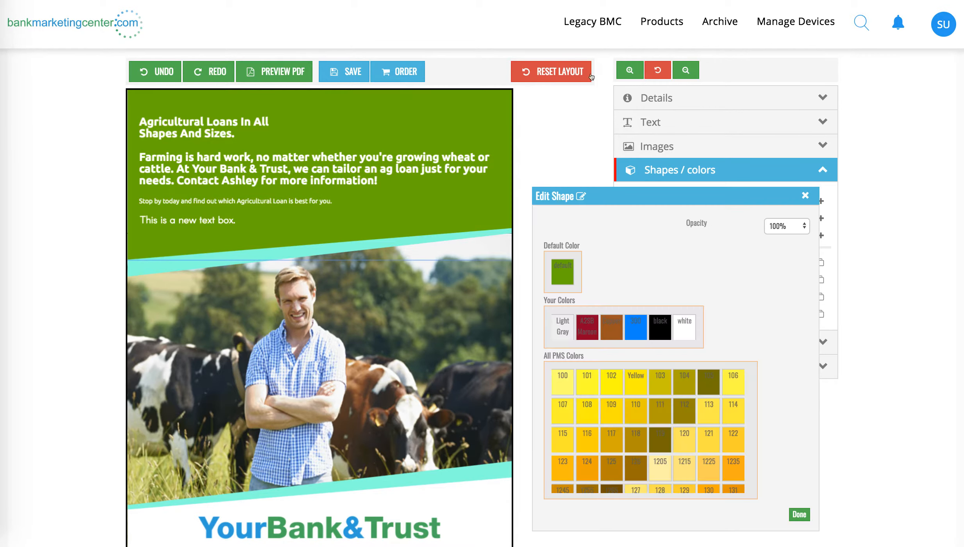
{"action": "left_click", "coordinate": [805, 195]}
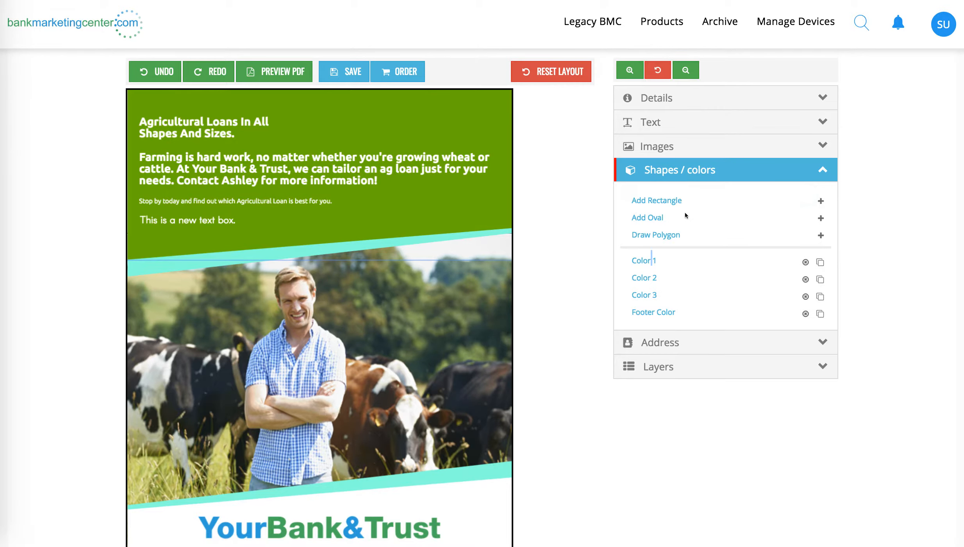
Step: Add an oval, move it over the farmer, and enlarge it to cover most of his head and upper body
{"action": "left_click", "coordinate": [648, 218]}
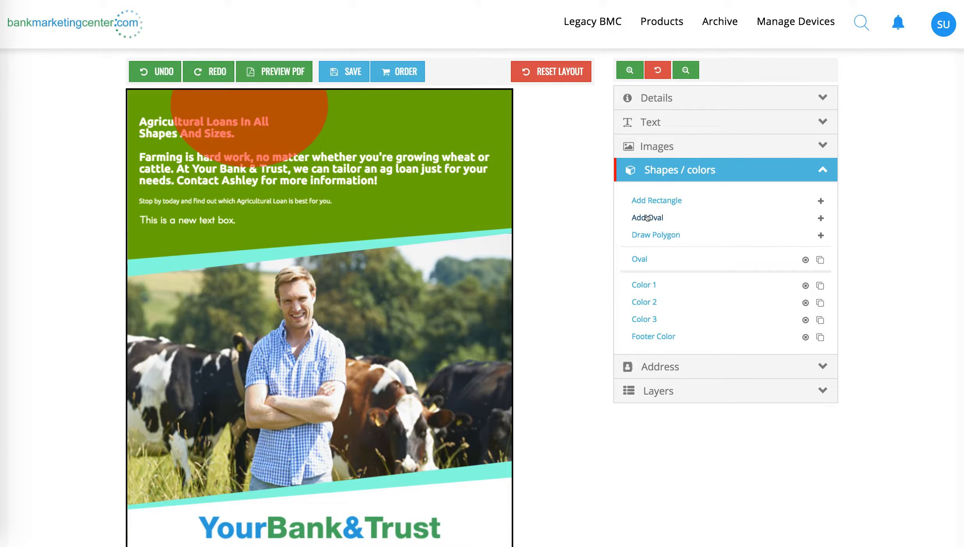
{"action": "left_click", "coordinate": [301, 103]}
{"action": "left_click_drag", "start_coordinate": [301, 103], "coordinate": [320, 316]}
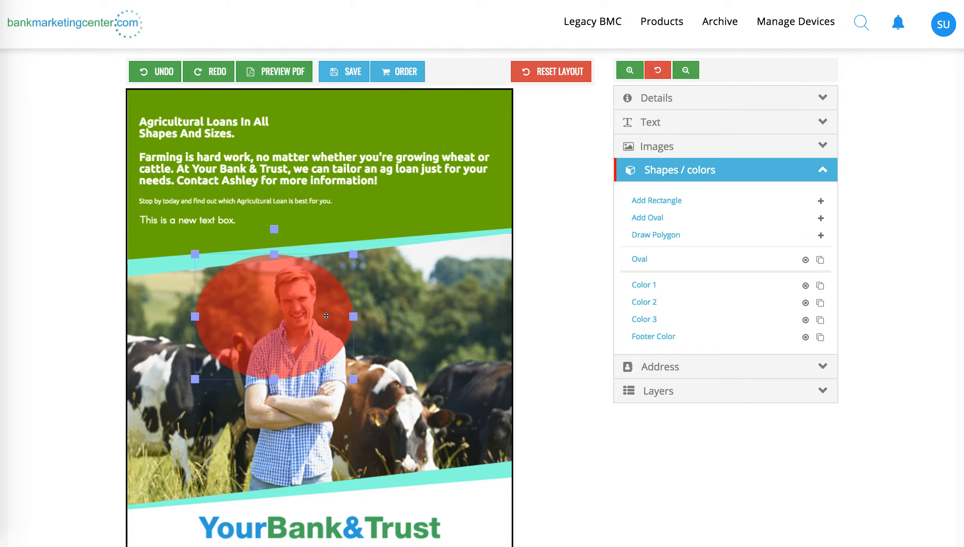
{"action": "left_click_drag", "start_coordinate": [354, 381], "coordinate": [447, 460]}
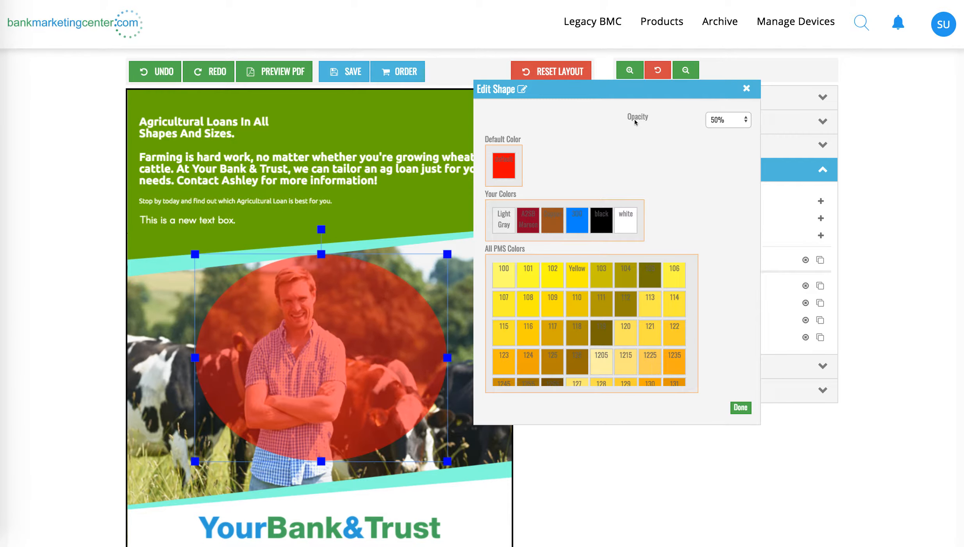
Step: Try the oval at 100% opacity and set its opacity to 80%
{"action": "left_click", "coordinate": [718, 121]}
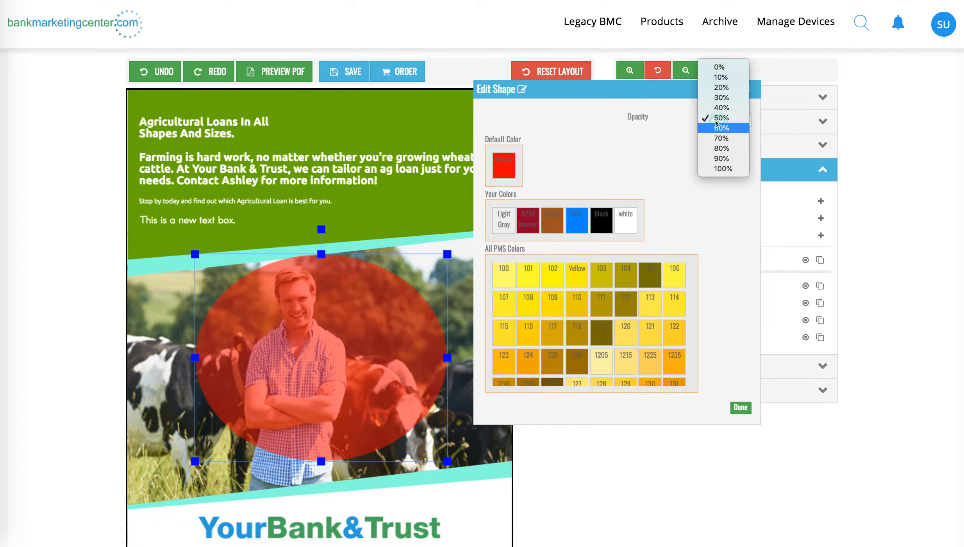
{"action": "left_click", "coordinate": [725, 169]}
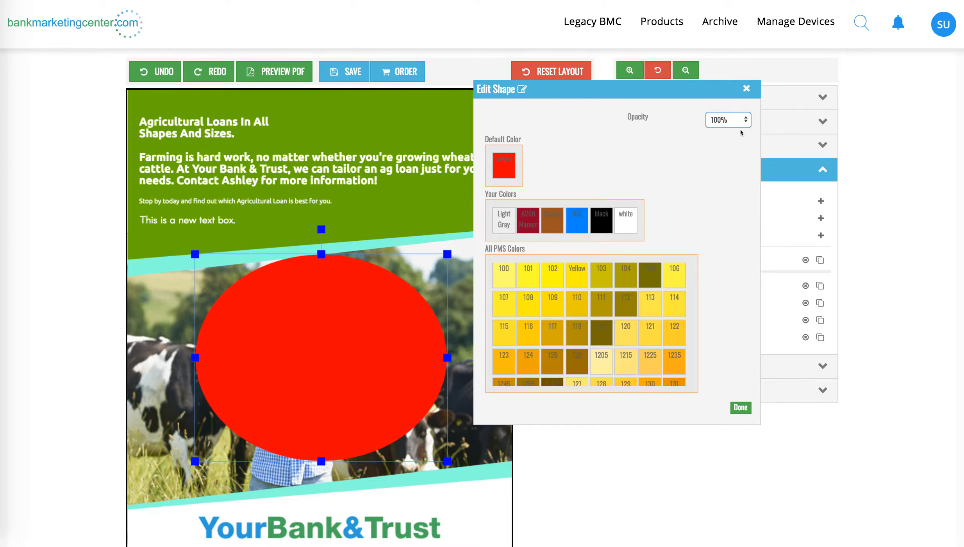
{"action": "left_click", "coordinate": [732, 120]}
{"action": "left_click", "coordinate": [731, 98]}
Step: Recolor the oval with the dark olive PMS swatch between 118 and 120, and remove the oval from the ad
{"action": "left_click", "coordinate": [596, 332]}
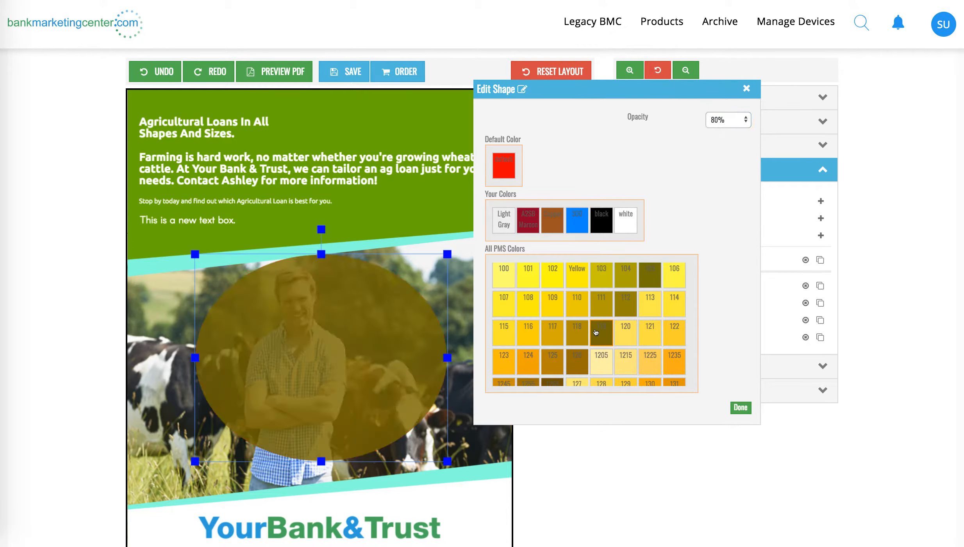
{"action": "left_click", "coordinate": [740, 407]}
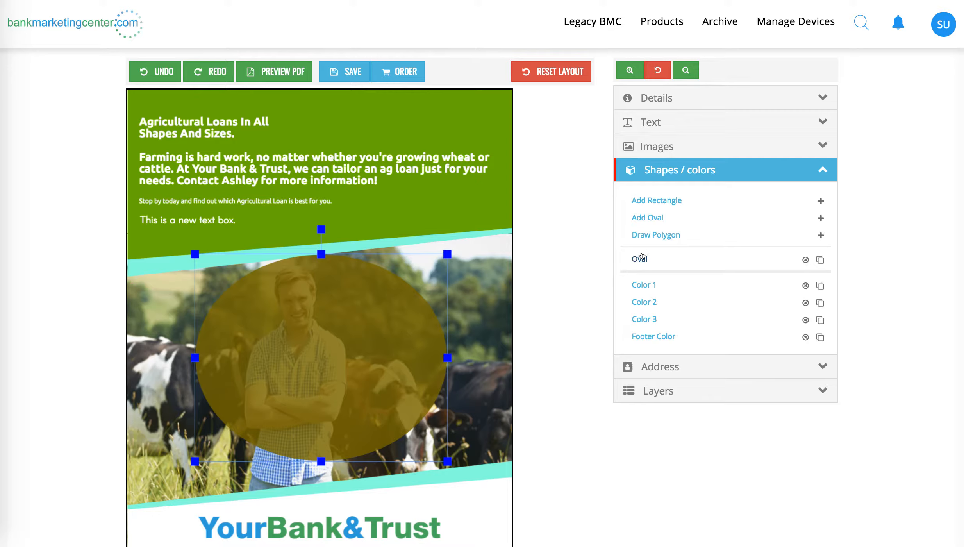
{"action": "left_click", "coordinate": [804, 260]}
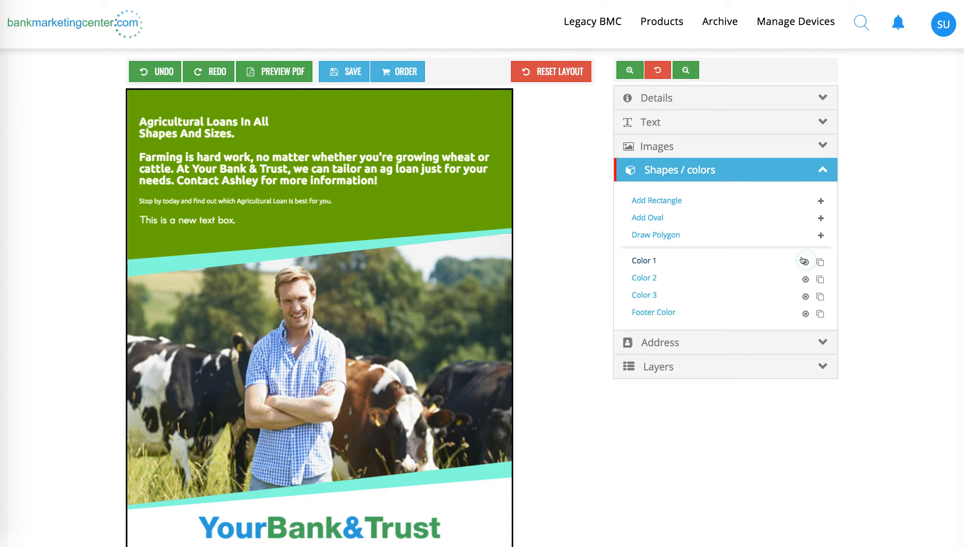
Step: Try the stacked-logo and gray-and-black-logo address boxes, and apply the blue-and-green Your Bank & Trust version with a different branch address
{"action": "left_click", "coordinate": [655, 343]}
{"action": "scroll", "coordinate": [545, 404], "scroll_direction": "down", "scroll_amount": 2}
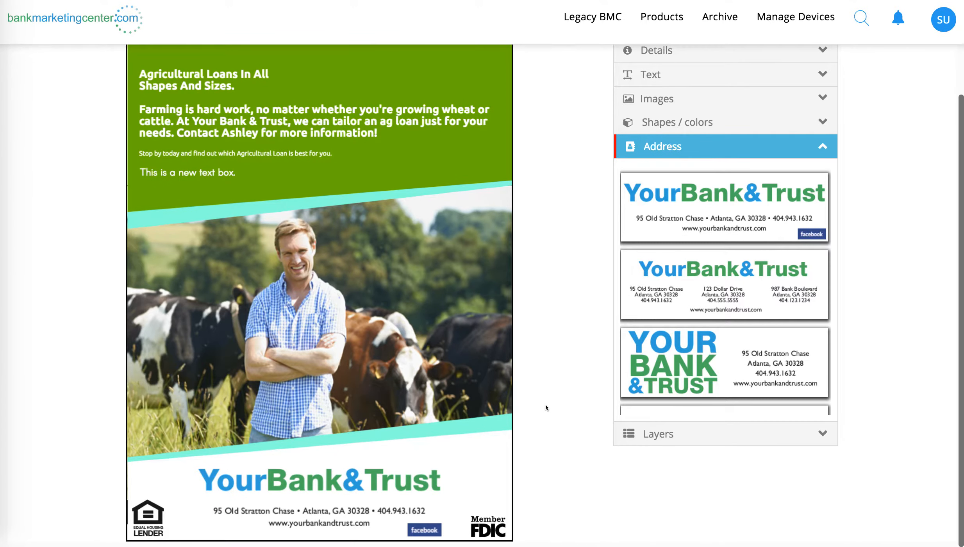
{"action": "scroll", "coordinate": [758, 286], "scroll_direction": "down", "scroll_amount": 3}
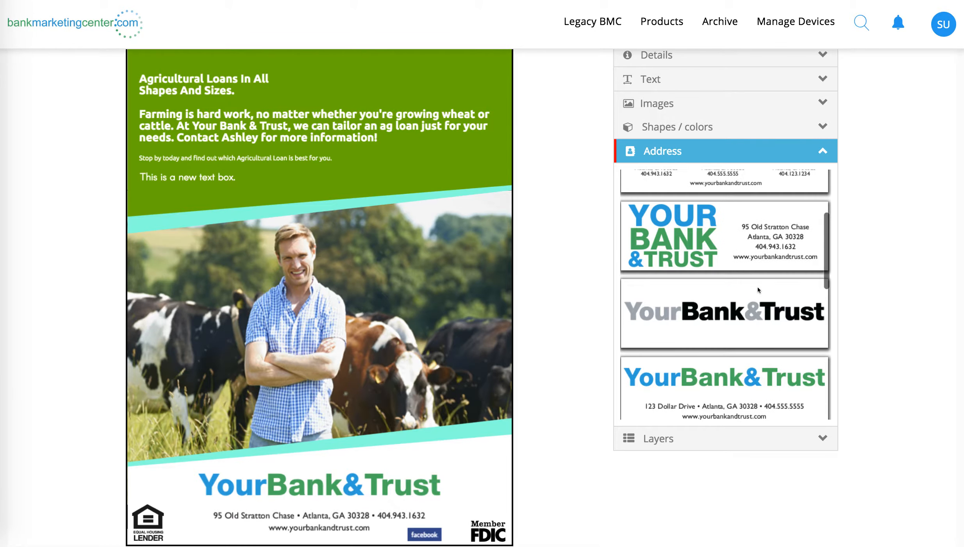
{"action": "left_click", "coordinate": [739, 258]}
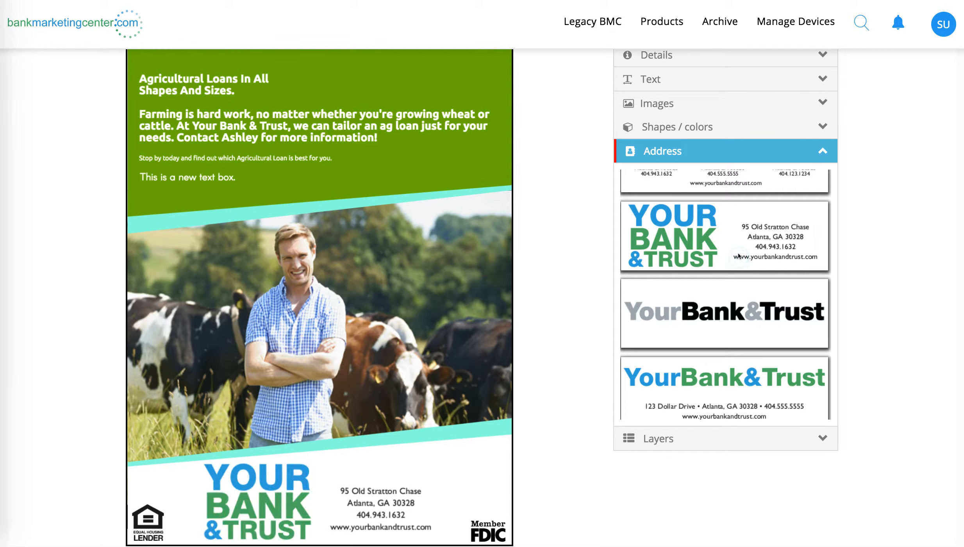
{"action": "left_click", "coordinate": [691, 331]}
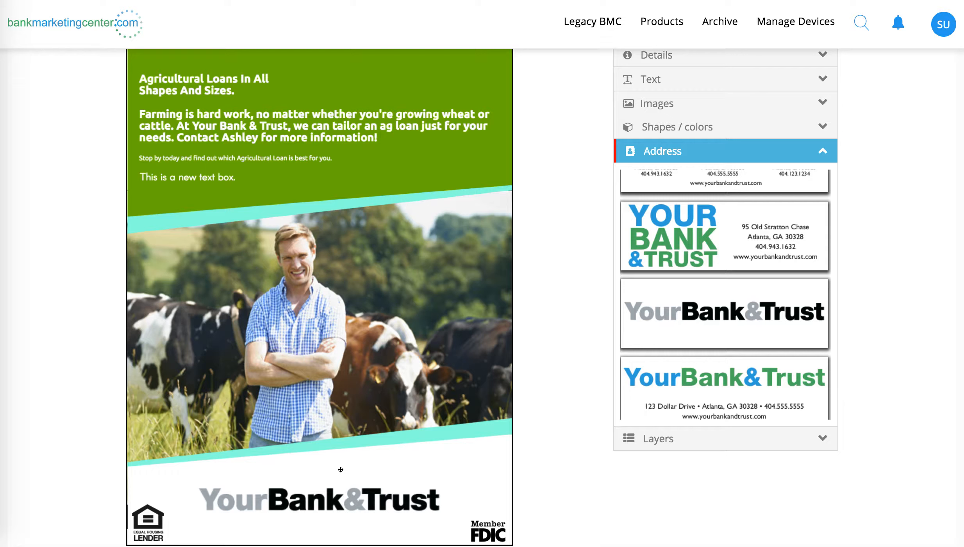
{"action": "left_click", "coordinate": [731, 381]}
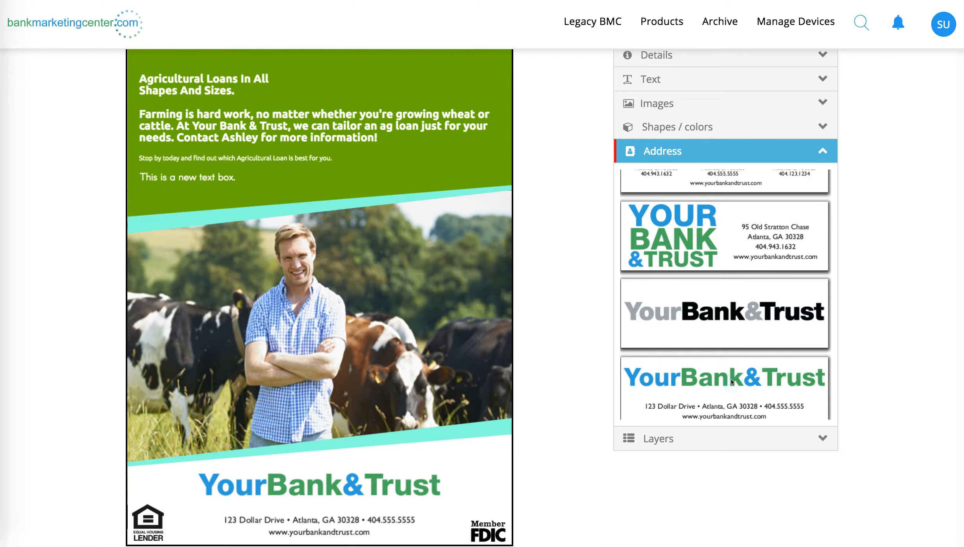
Step: Select the Equal Housing layer and move its logo slightly up and to the right within the footer
{"action": "left_click", "coordinate": [663, 434]}
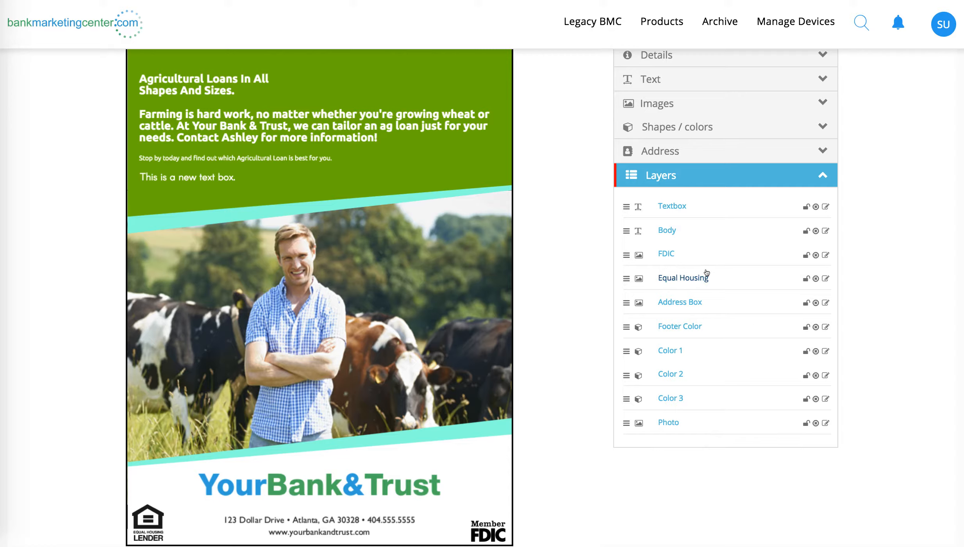
{"action": "left_click", "coordinate": [674, 277]}
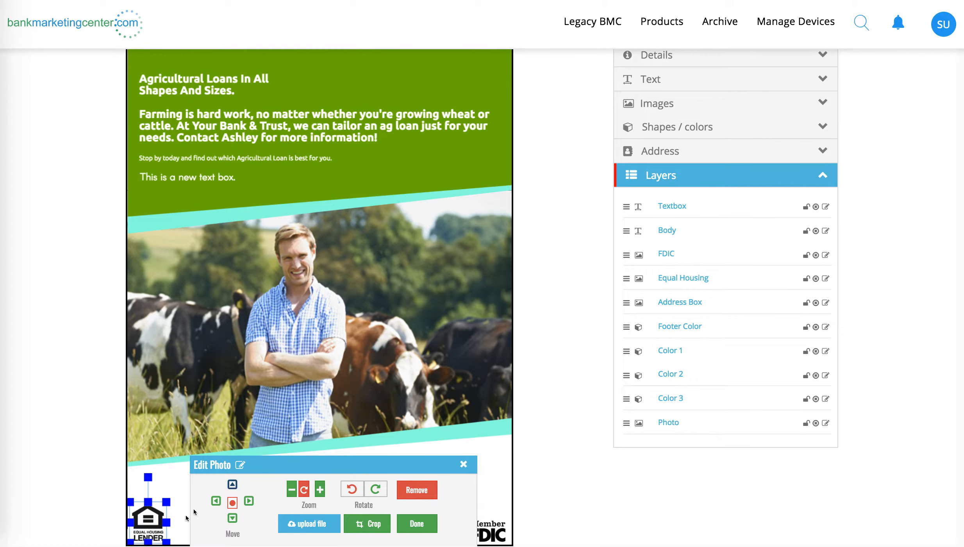
{"action": "left_click_drag", "start_coordinate": [143, 521], "coordinate": [184, 499]}
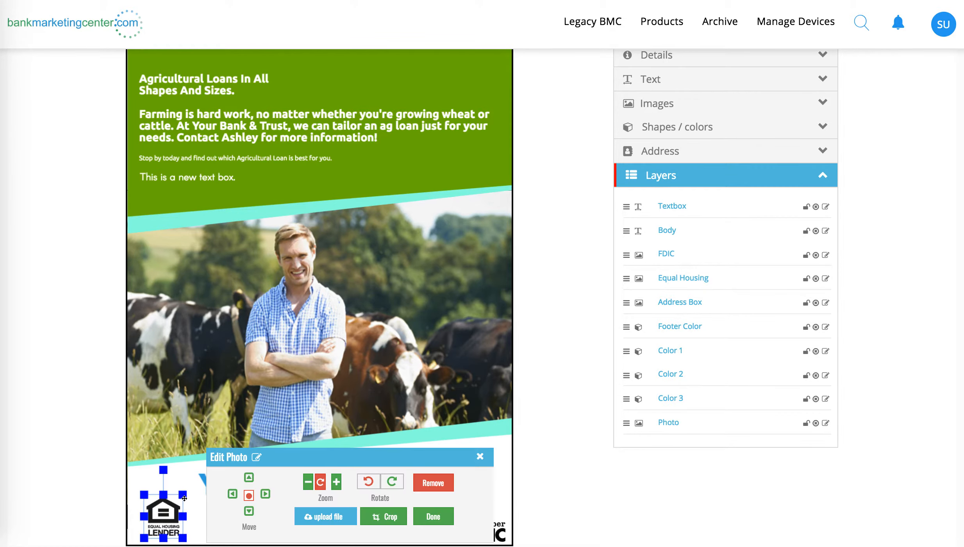
Step: Remove the Body text layer, undo the removal, and redo it
{"action": "left_click", "coordinate": [812, 232]}
{"action": "scroll", "coordinate": [370, 276], "scroll_direction": "up", "scroll_amount": 3}
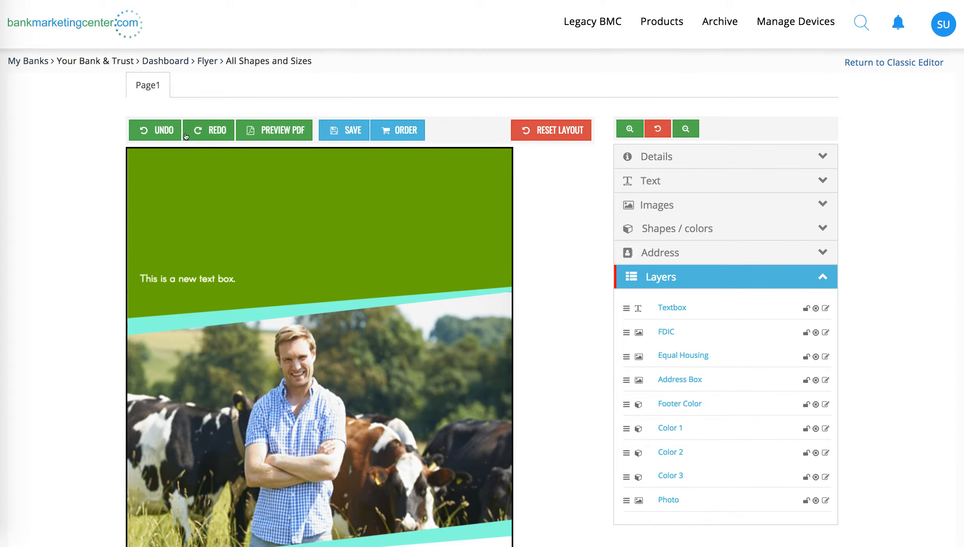
{"action": "left_click", "coordinate": [158, 132]}
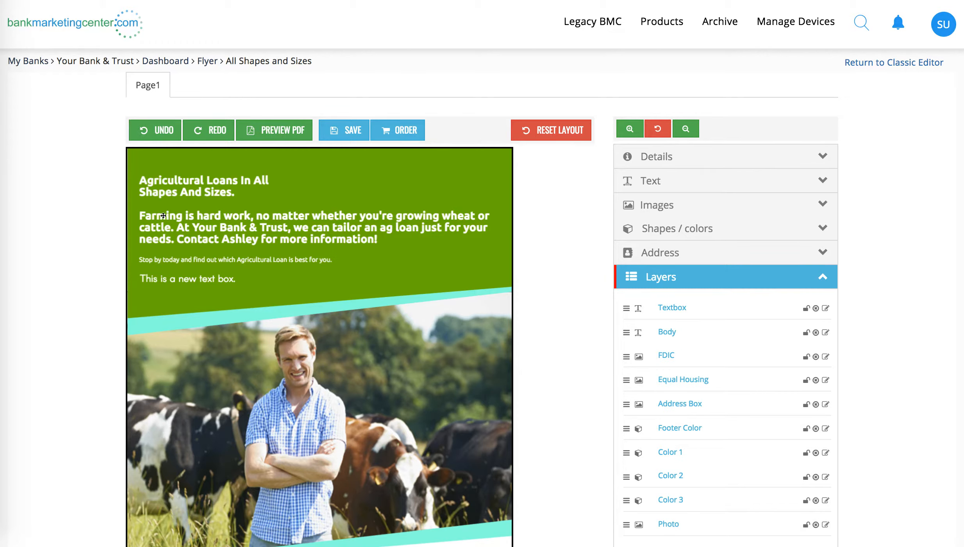
{"action": "left_click", "coordinate": [203, 131]}
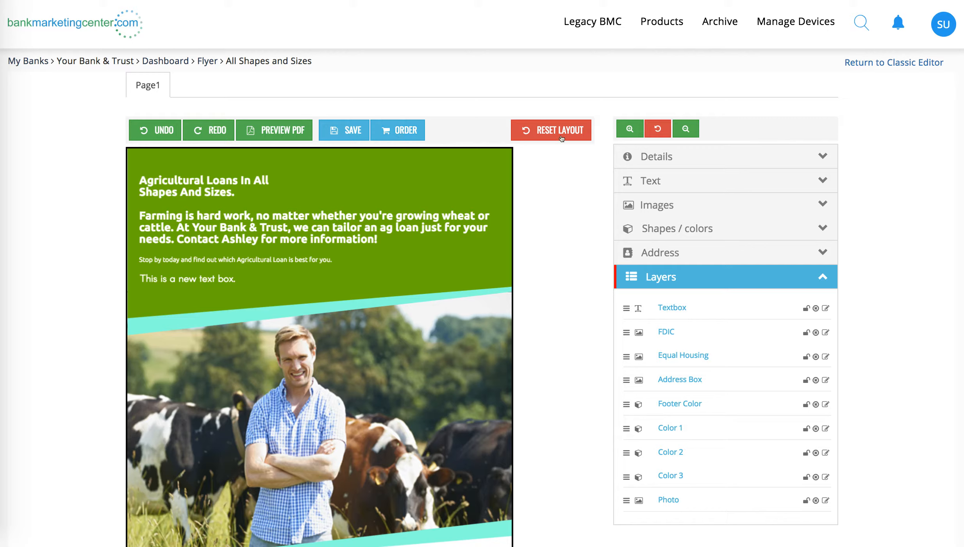
Step: Reset the ad to its original layout and look over the restored page
{"action": "left_click", "coordinate": [575, 131]}
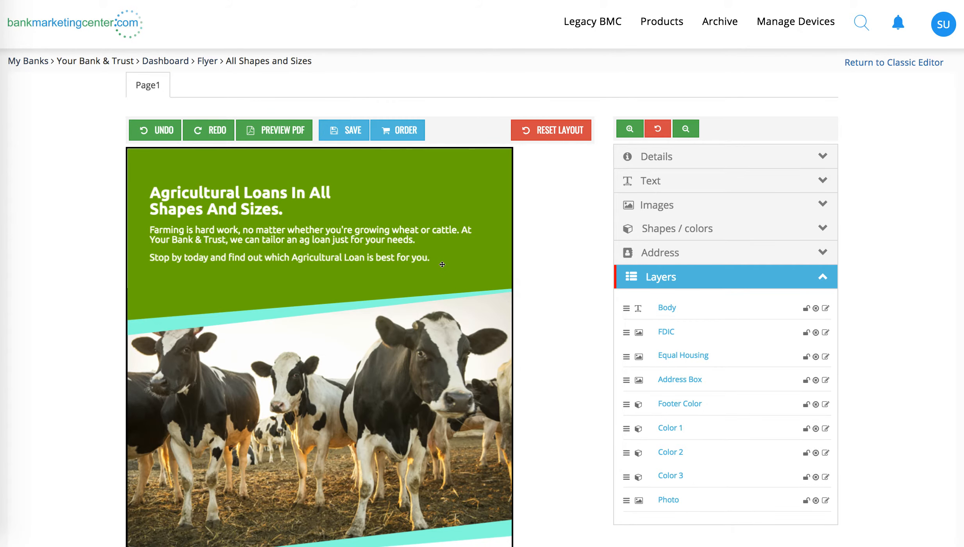
{"action": "scroll", "coordinate": [442, 264], "scroll_direction": "down", "scroll_amount": 5}
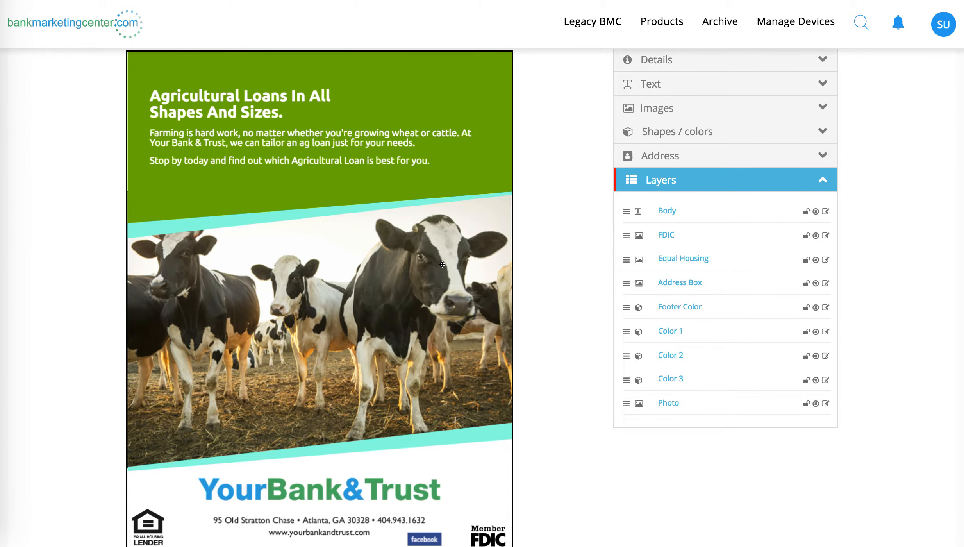
{"action": "scroll", "coordinate": [442, 264], "scroll_direction": "up", "scroll_amount": 3}
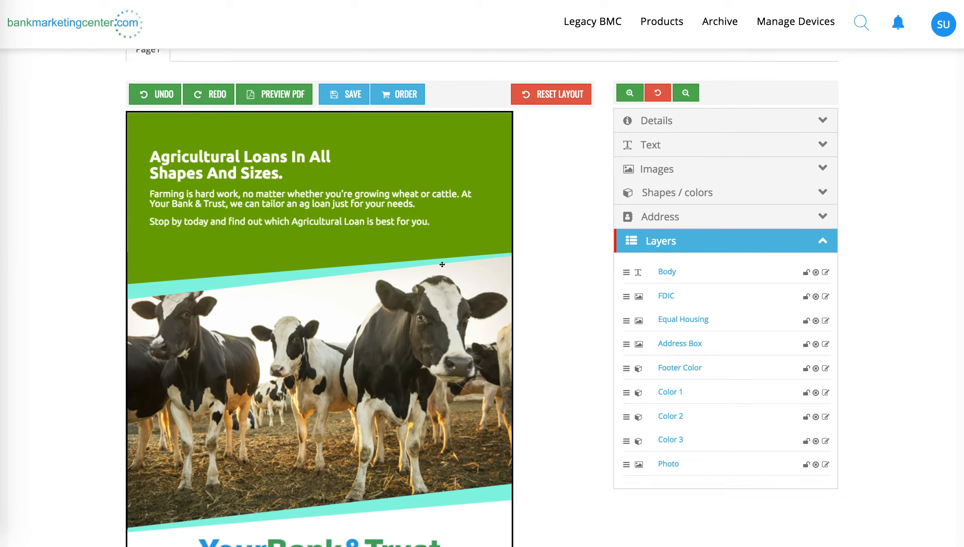
Step: Open the product details, zoom in on the ad, and examine the enlarged text, photo and footer
{"action": "left_click", "coordinate": [642, 118]}
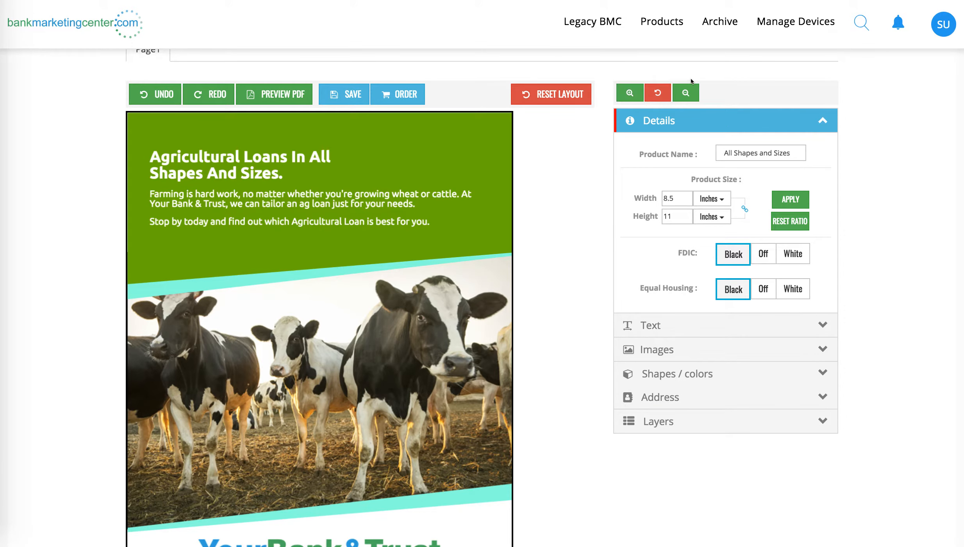
{"action": "scroll", "coordinate": [625, 98], "scroll_direction": "down", "scroll_amount": 1}
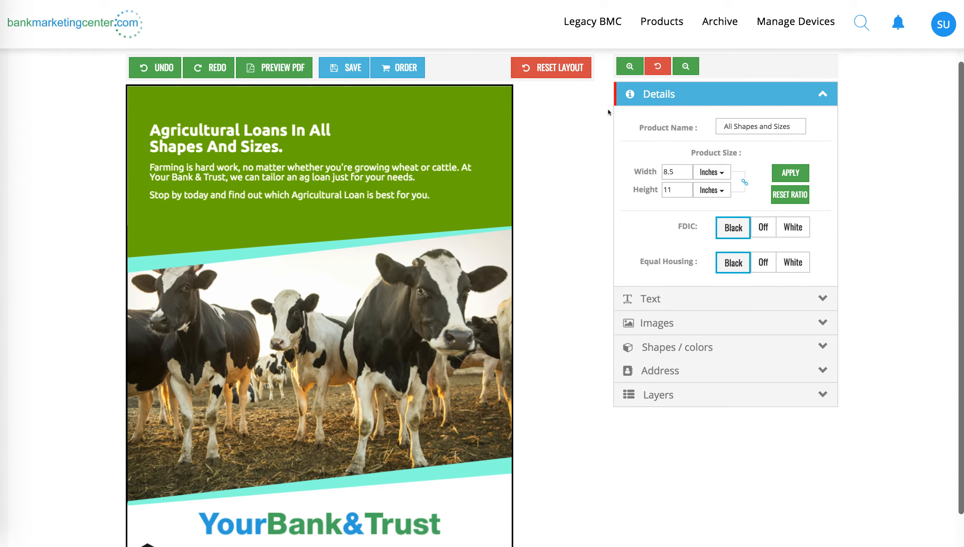
{"action": "left_click", "coordinate": [637, 67]}
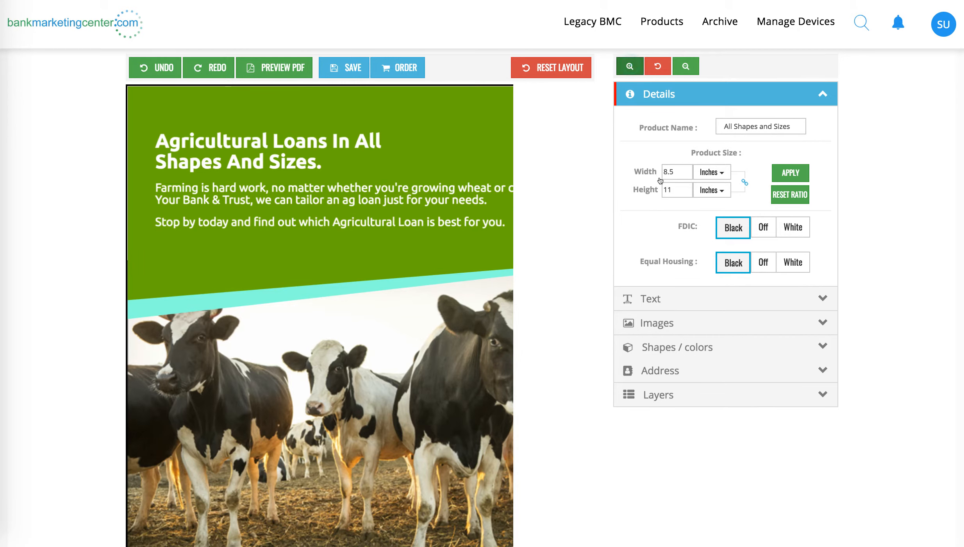
{"action": "double_click", "coordinate": [675, 168]}
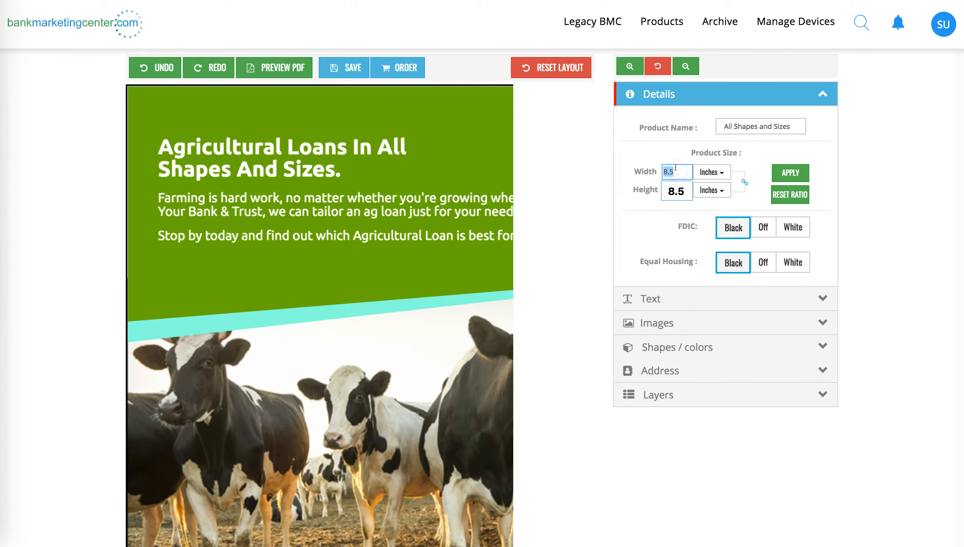
{"action": "left_click", "coordinate": [637, 180]}
{"action": "left_click", "coordinate": [625, 69]}
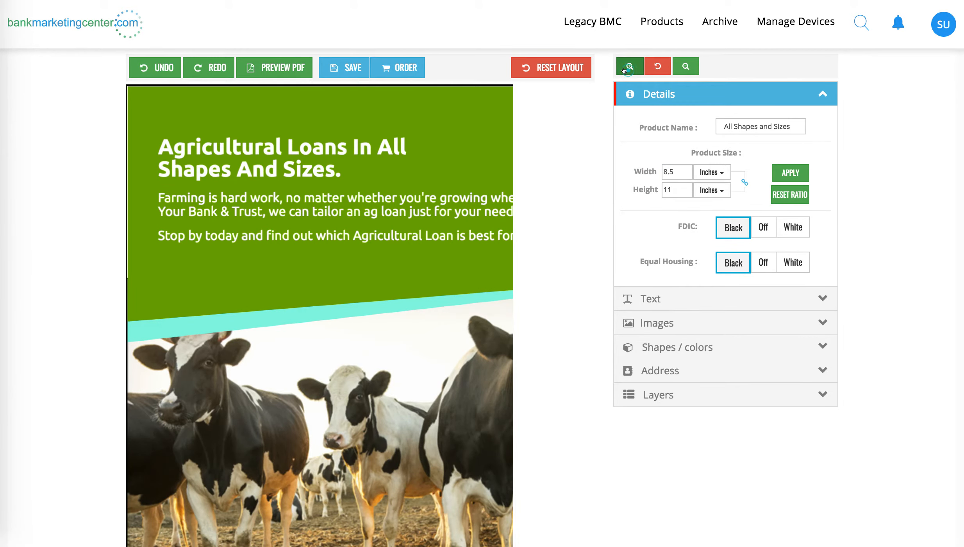
{"action": "scroll", "coordinate": [374, 311], "scroll_direction": "down", "scroll_amount": 5}
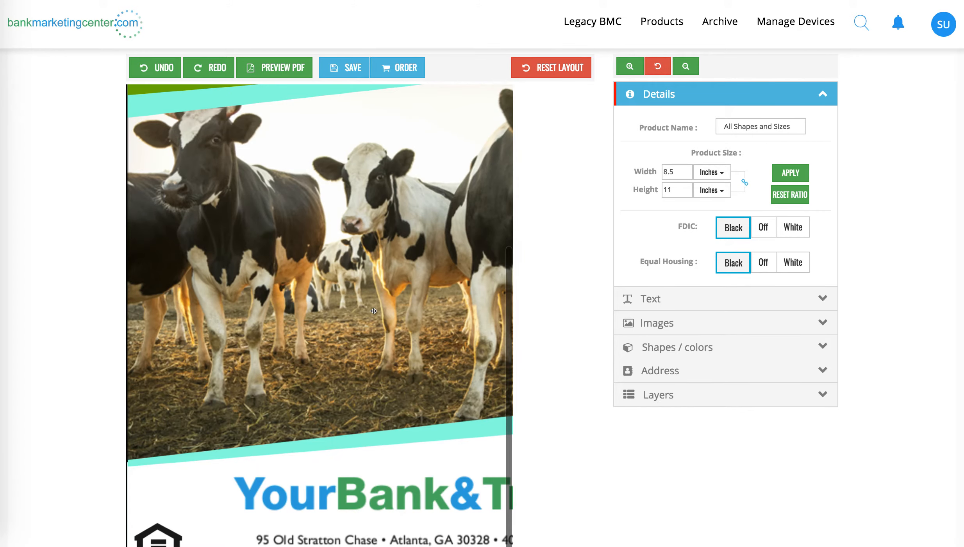
{"action": "scroll", "coordinate": [374, 311], "scroll_direction": "right", "scroll_amount": 3}
{"action": "scroll", "coordinate": [374, 311], "scroll_direction": "up", "scroll_amount": 5}
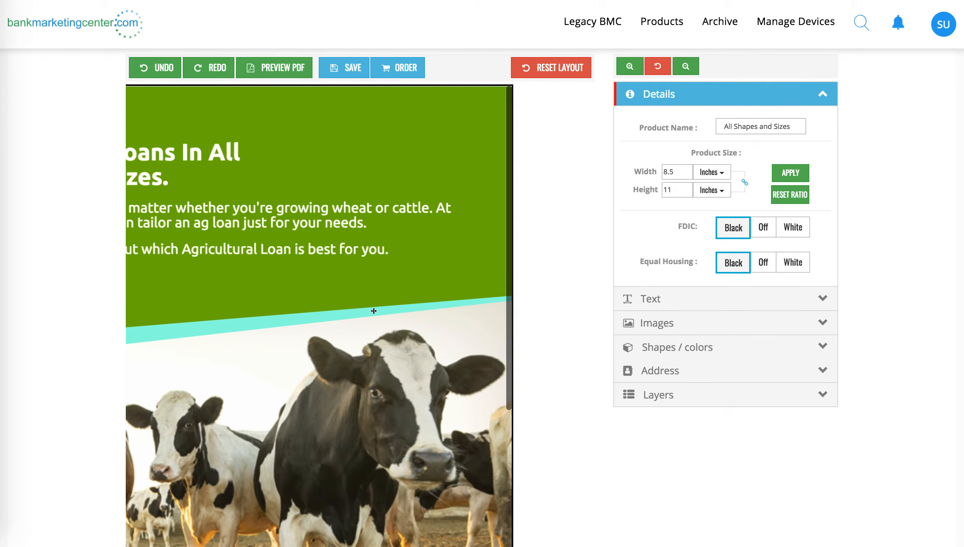
Step: Zoom the ad back out until the full page width fits, and look over the page down to the footer
{"action": "scroll", "coordinate": [374, 311], "scroll_direction": "left", "scroll_amount": 4}
{"action": "scroll", "coordinate": [374, 311], "scroll_direction": "up", "scroll_amount": 2}
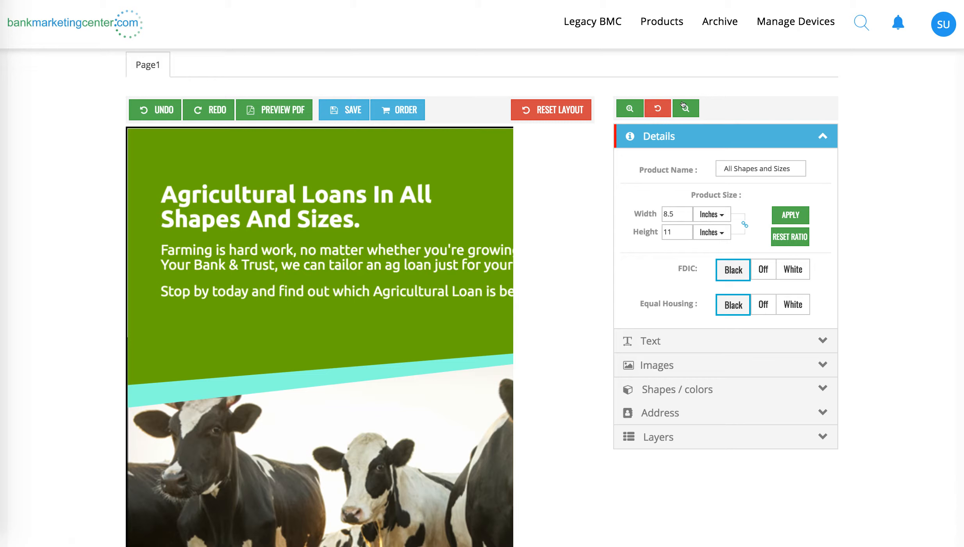
{"action": "left_click", "coordinate": [683, 105]}
{"action": "left_click", "coordinate": [683, 105]}
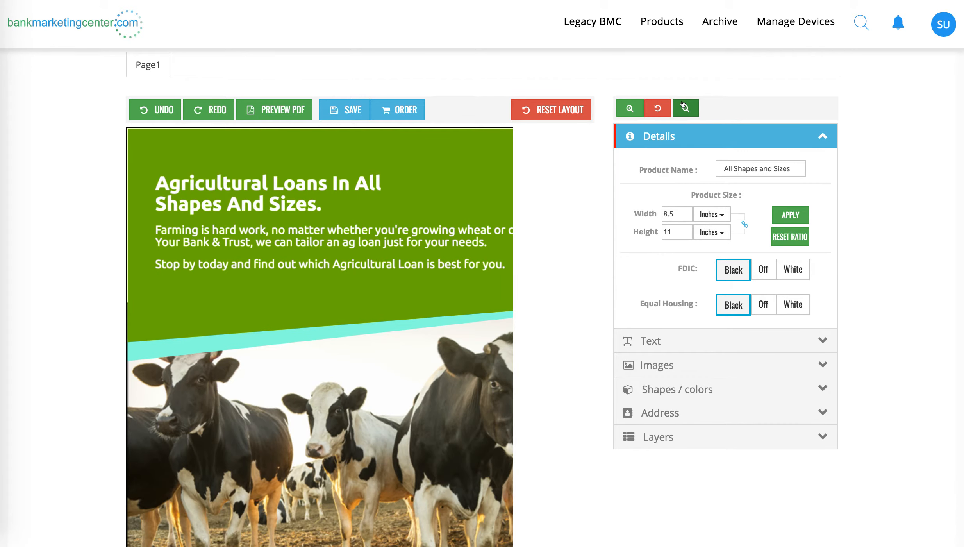
{"action": "left_click", "coordinate": [683, 105]}
{"action": "left_click", "coordinate": [683, 105]}
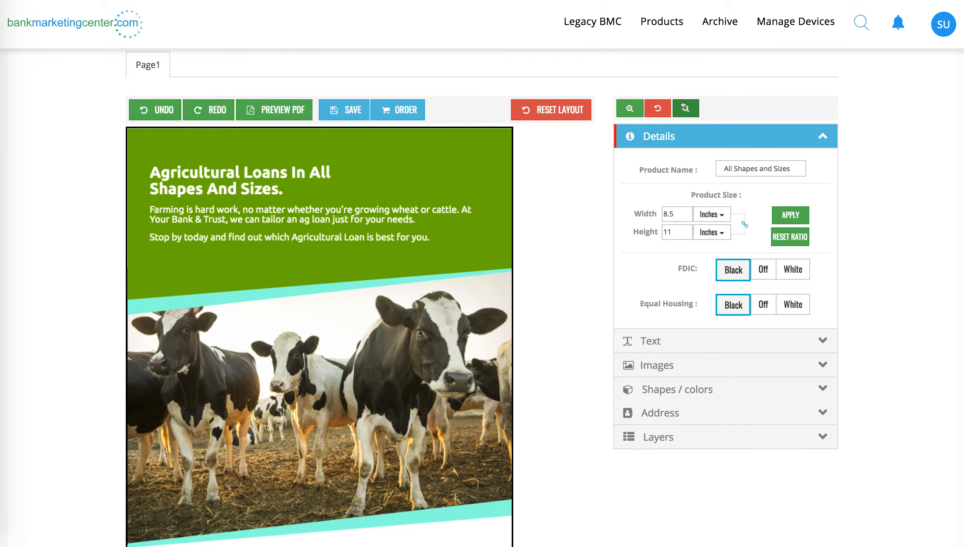
{"action": "left_click", "coordinate": [683, 105]}
{"action": "scroll", "coordinate": [577, 258], "scroll_direction": "down", "scroll_amount": 4}
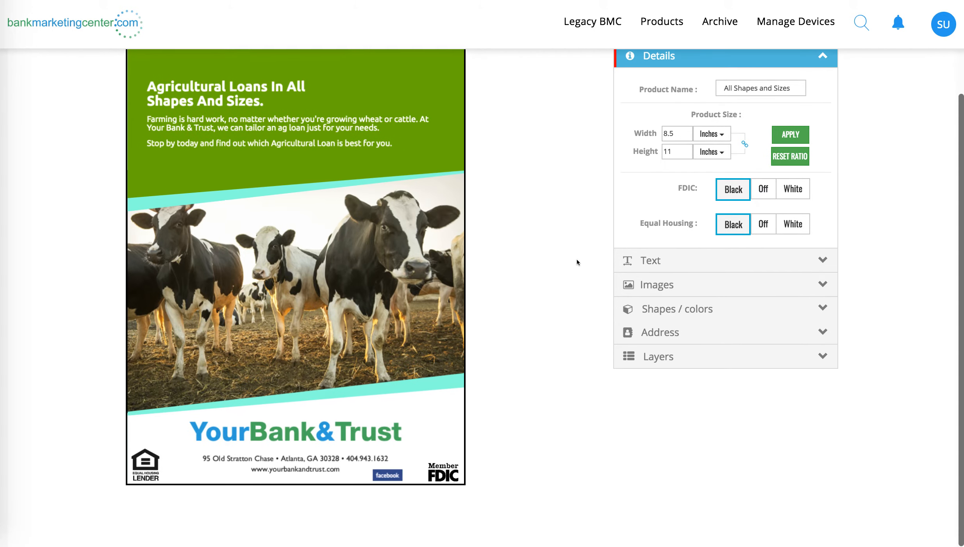
Step: Unlink the width and height proportions and resize the ad to 11 inches wide by 8.5 inches high
{"action": "left_click", "coordinate": [739, 145]}
{"action": "double_click", "coordinate": [672, 130]}
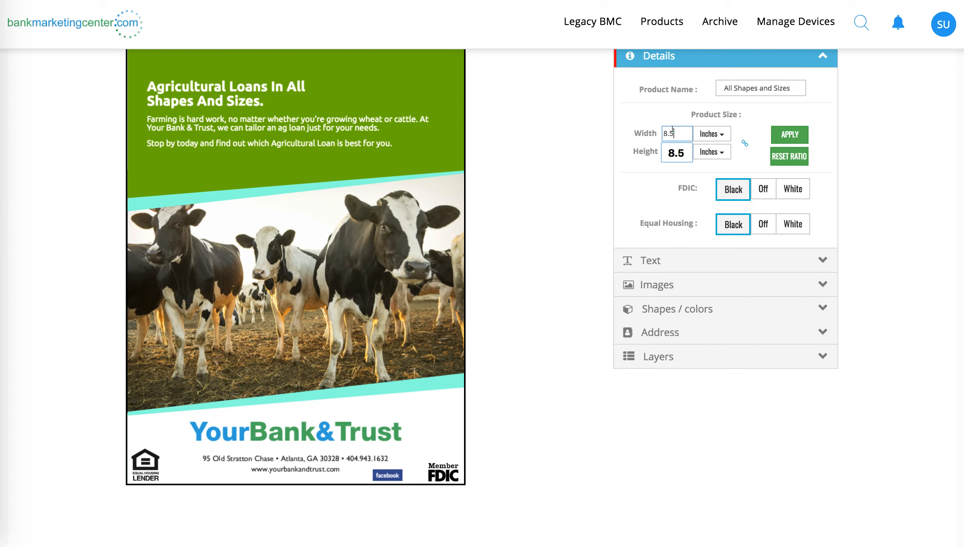
{"action": "type", "text": "11"}
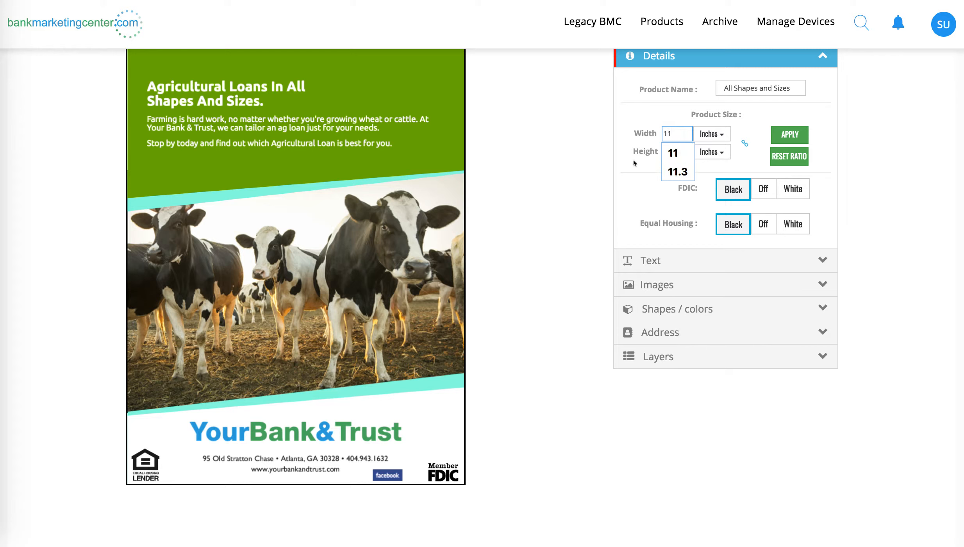
{"action": "left_click", "coordinate": [674, 153]}
{"action": "double_click", "coordinate": [675, 152]}
{"action": "type", "text": "8.5"}
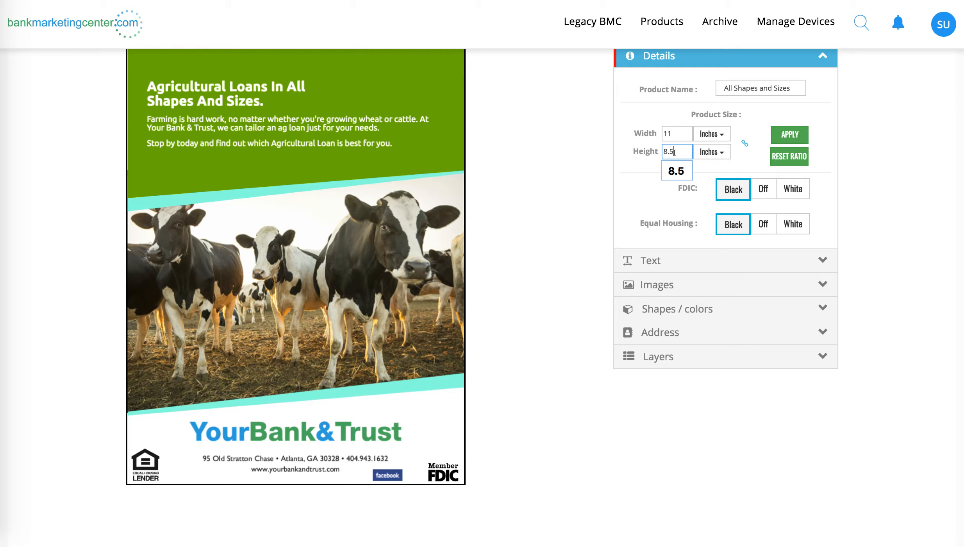
{"action": "left_click", "coordinate": [781, 137]}
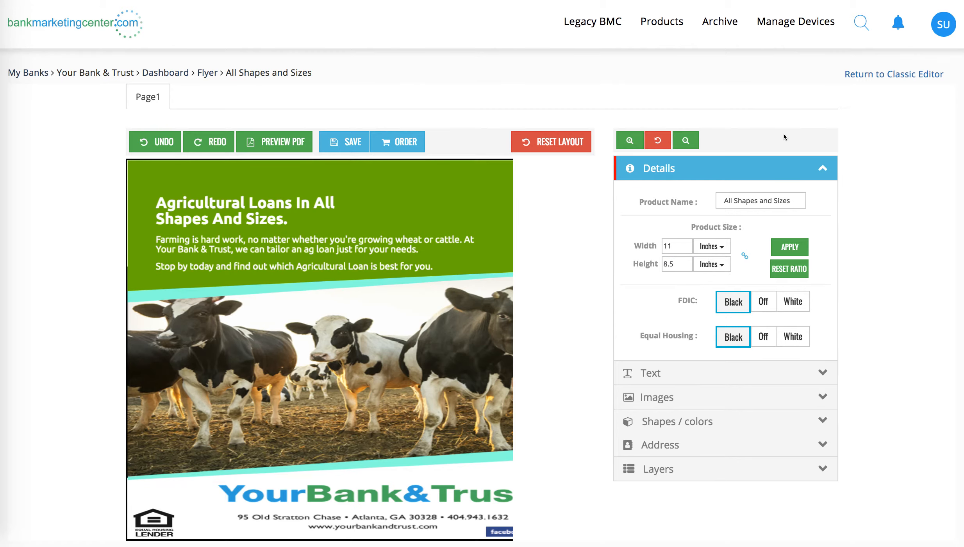
Step: Narrow the stretched bank logo and address block to natural proportions and centre it in the footer
{"action": "left_click", "coordinate": [685, 141]}
{"action": "left_click", "coordinate": [685, 141]}
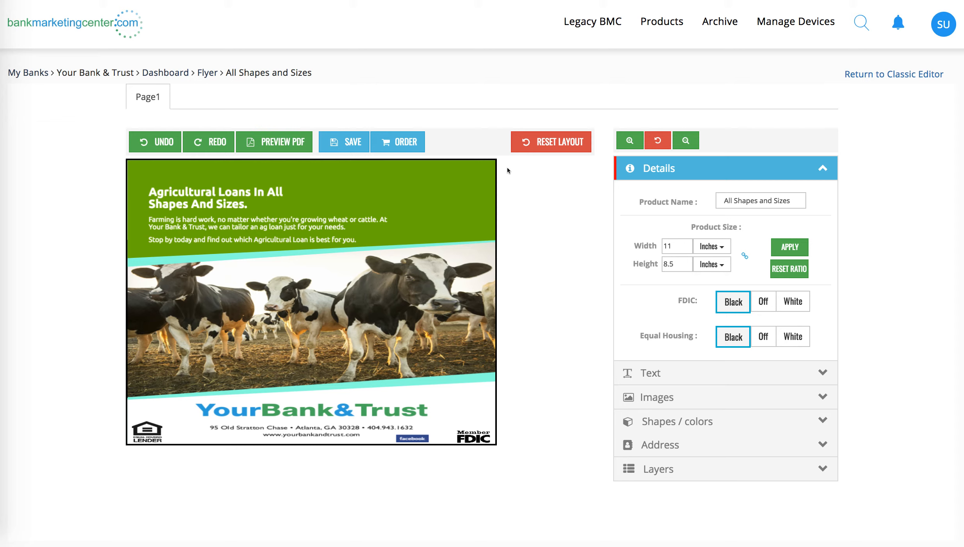
{"action": "left_click", "coordinate": [310, 410]}
{"action": "left_click_drag", "start_coordinate": [294, 430], "coordinate": [295, 374]}
{"action": "left_click_drag", "start_coordinate": [192, 342], "coordinate": [285, 371]}
{"action": "left_click_drag", "start_coordinate": [358, 394], "coordinate": [318, 413]}
Step: Stretch the Equal Housing Lender and Member FDIC logos taller in the footer to correct their flattened proportions
{"action": "left_click", "coordinate": [145, 430]}
{"action": "left_click_drag", "start_coordinate": [141, 435], "coordinate": [142, 414]}
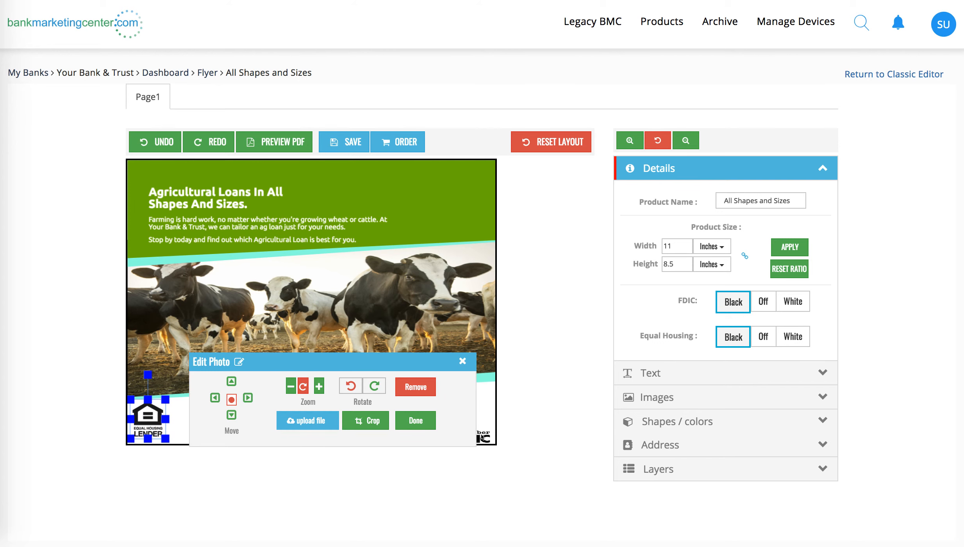
{"action": "left_click", "coordinate": [463, 362]}
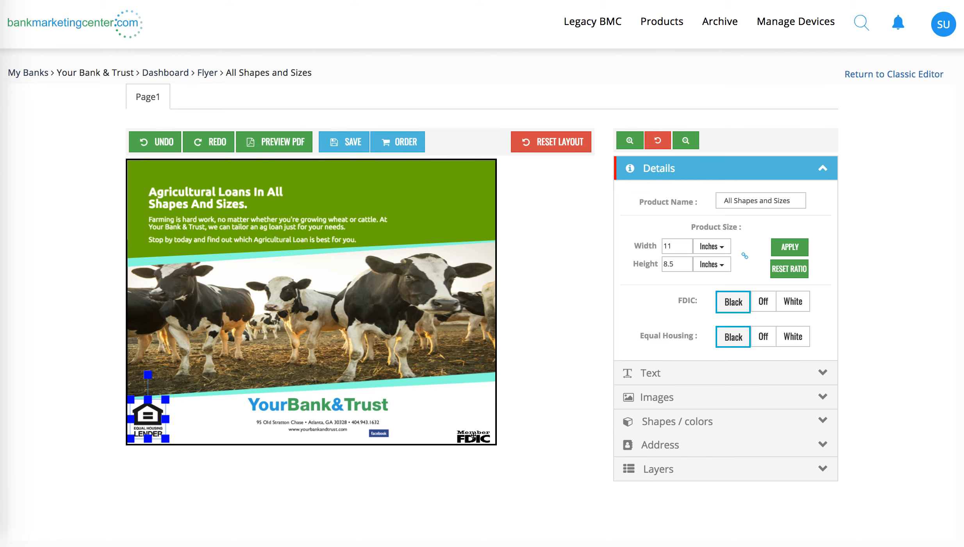
{"action": "left_click", "coordinate": [473, 437]}
{"action": "mouse_move", "coordinate": [474, 440]}
{"action": "left_mouse_down"}
{"action": "mouse_move", "coordinate": [473, 419]}
{"action": "mouse_move", "coordinate": [468, 425]}
{"action": "left_mouse_up"}
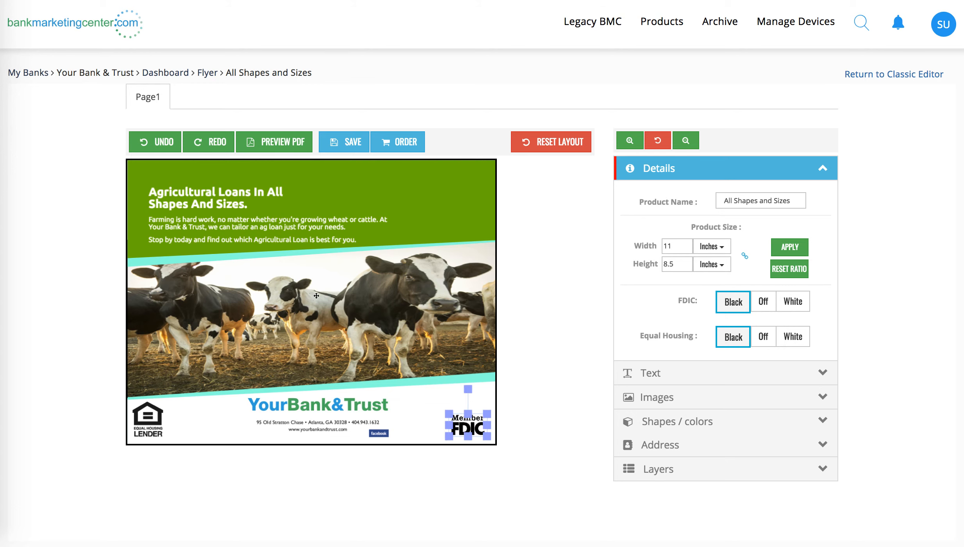
Step: Move the headline and body text slightly up and left, and widen the body text box to nearly the ad's right edge
{"action": "left_click", "coordinate": [222, 221]}
{"action": "left_click_drag", "start_coordinate": [222, 221], "coordinate": [211, 209]}
{"action": "left_click_drag", "start_coordinate": [390, 200], "coordinate": [483, 200]}
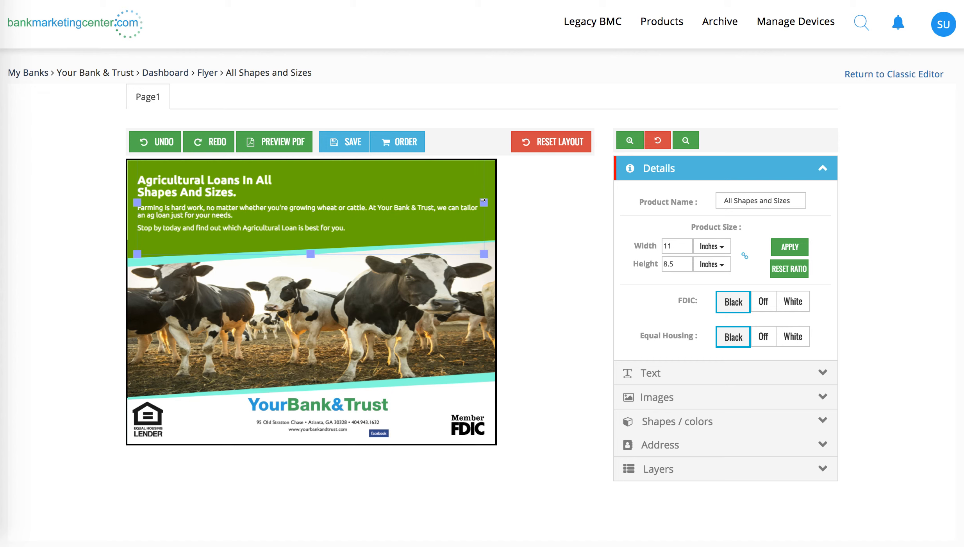
Step: Enlarge the cow photo past the ad's lower-left edge, reposition it within its frame, and deselect it
{"action": "left_click", "coordinate": [291, 338]}
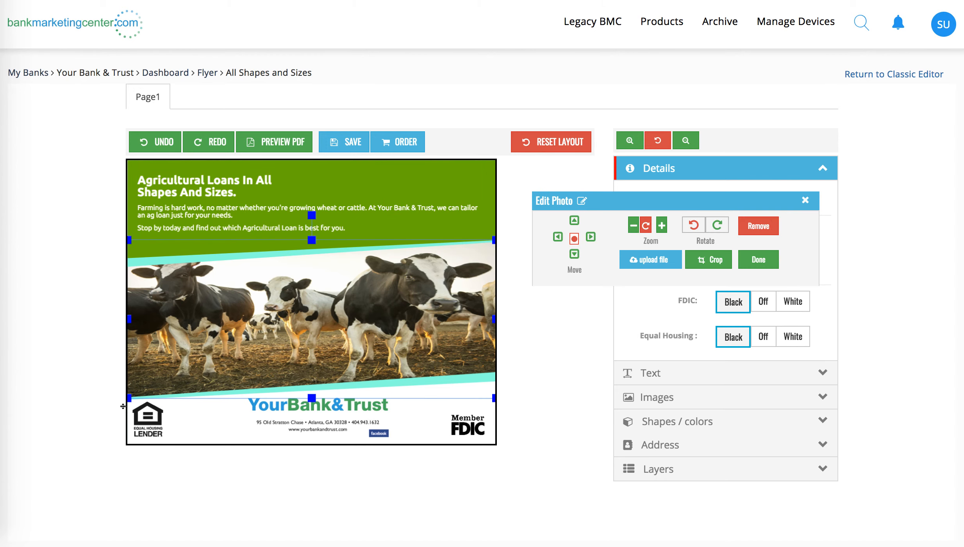
{"action": "left_click_drag", "start_coordinate": [127, 396], "coordinate": [104, 466]}
{"action": "left_click_drag", "start_coordinate": [218, 349], "coordinate": [225, 348]}
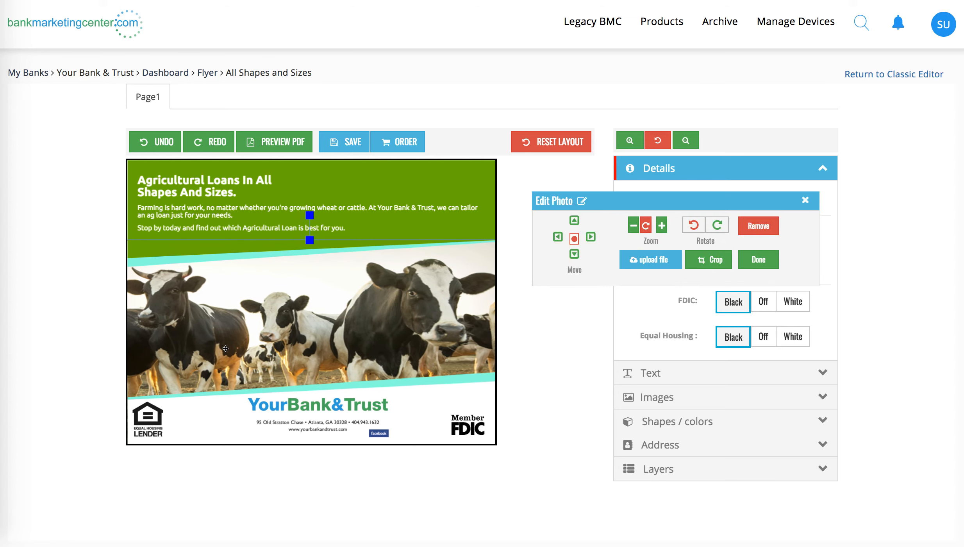
{"action": "left_click", "coordinate": [262, 496]}
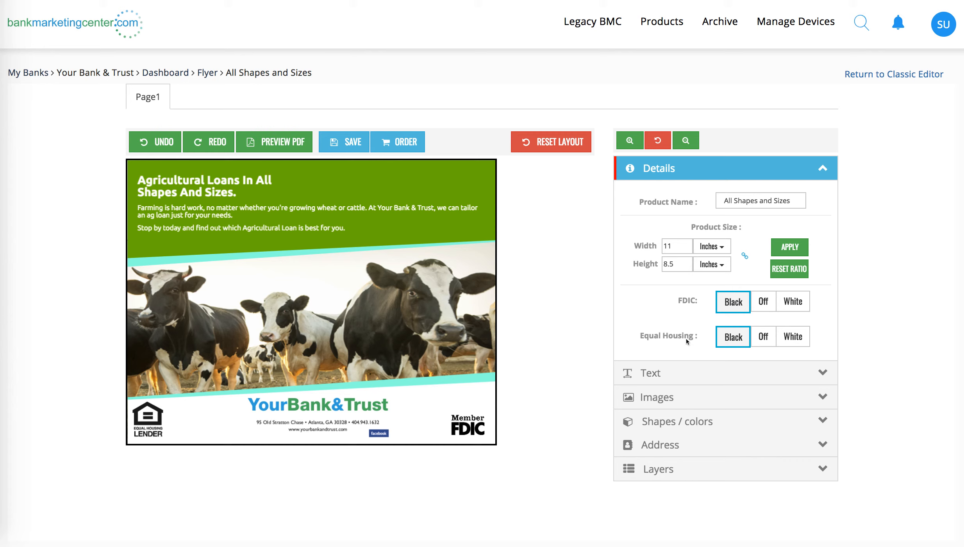